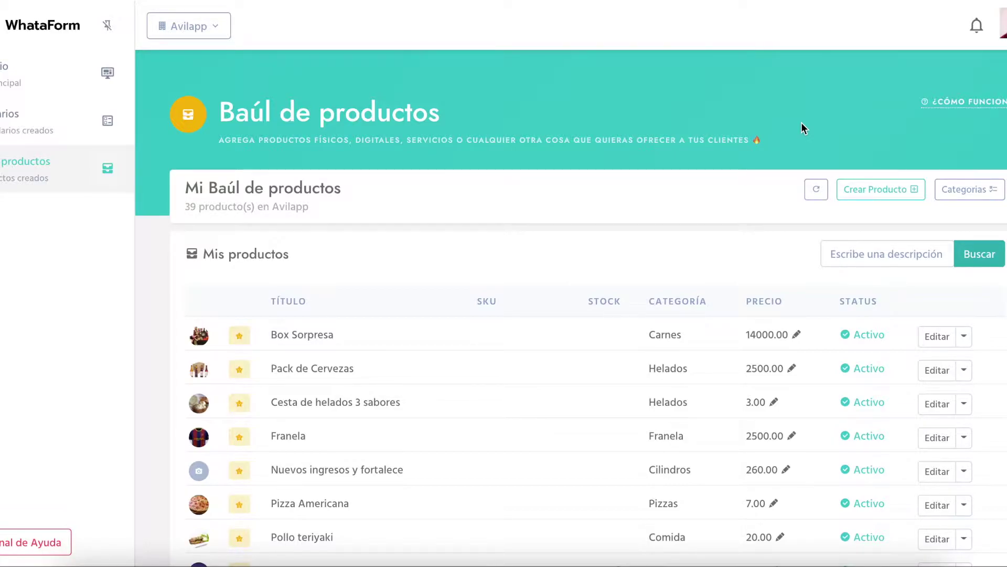
Start creating a new product and give it the title "Prodcuto 522"
click(880, 190)
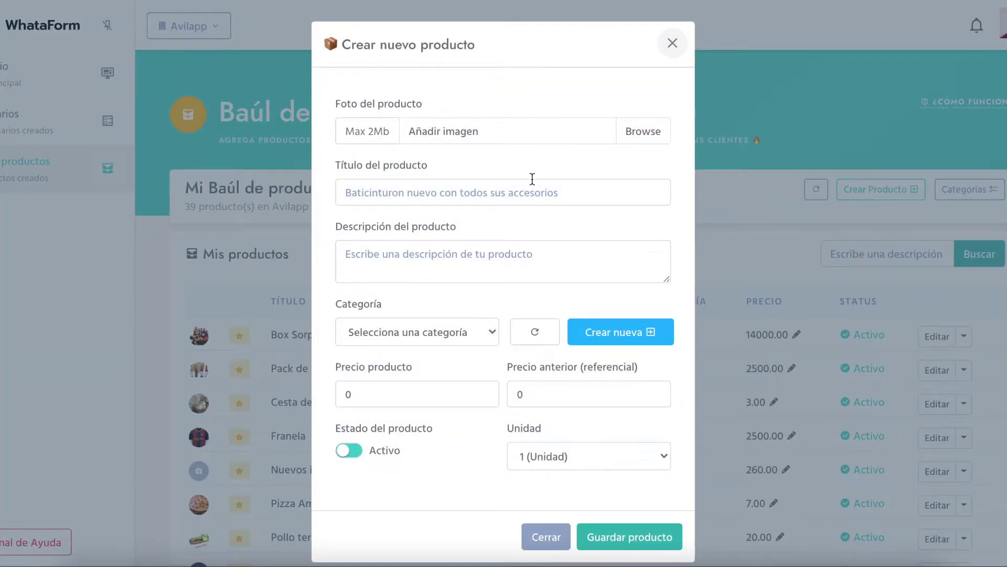
click(530, 186)
text(Prodcuto 522)
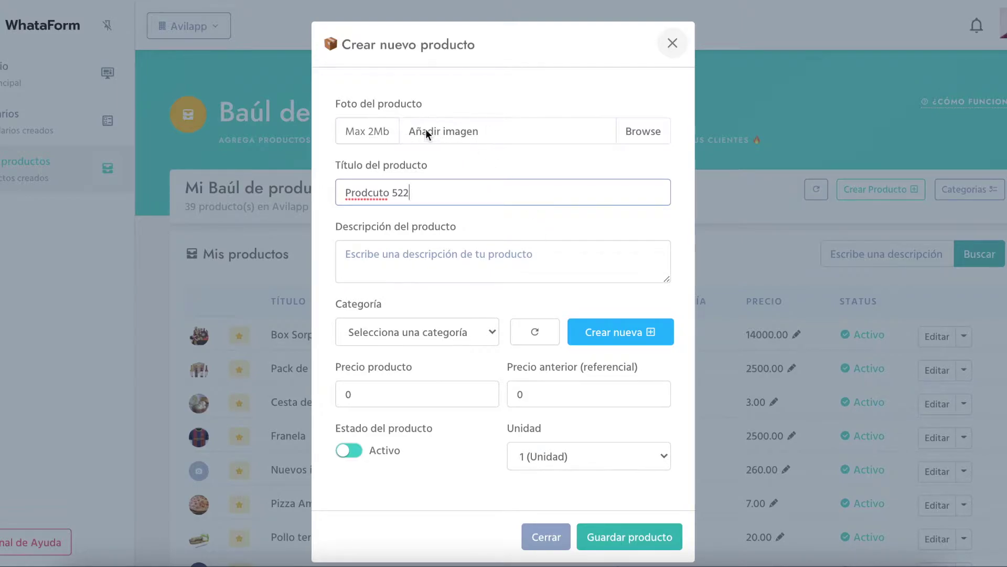
Create a new category named "Mi categoria" for the product and save it
click(451, 328)
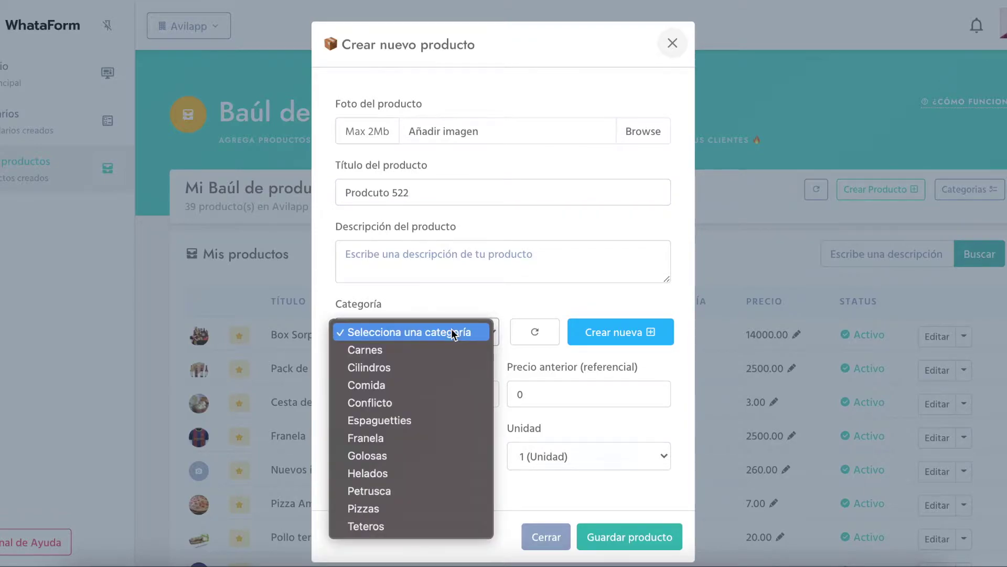
click(451, 333)
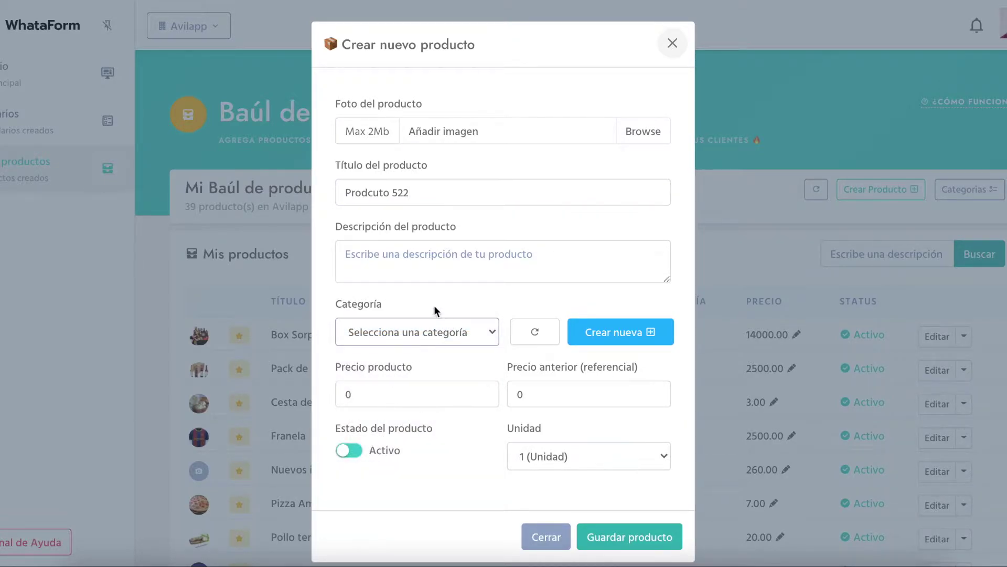
click(606, 334)
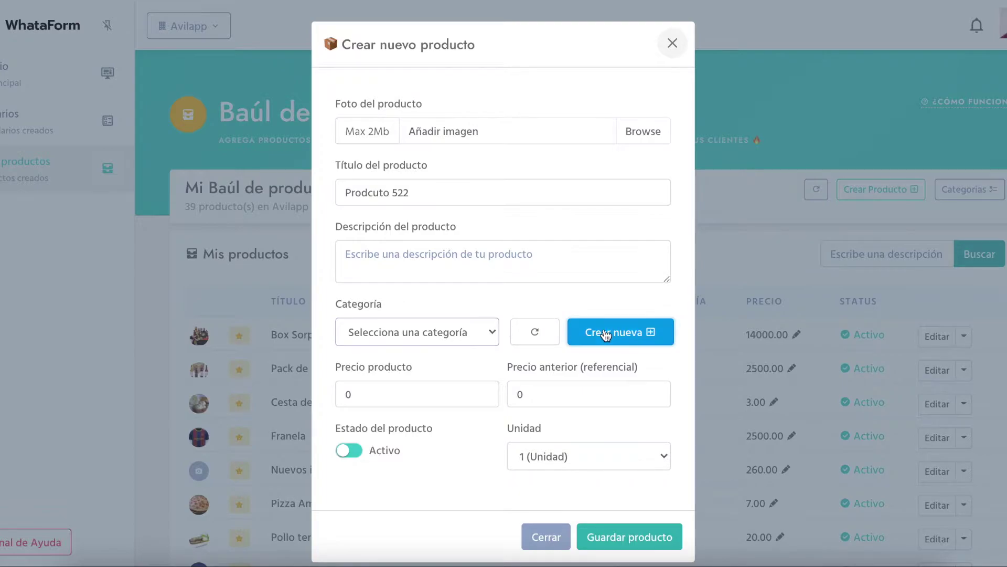
click(451, 409)
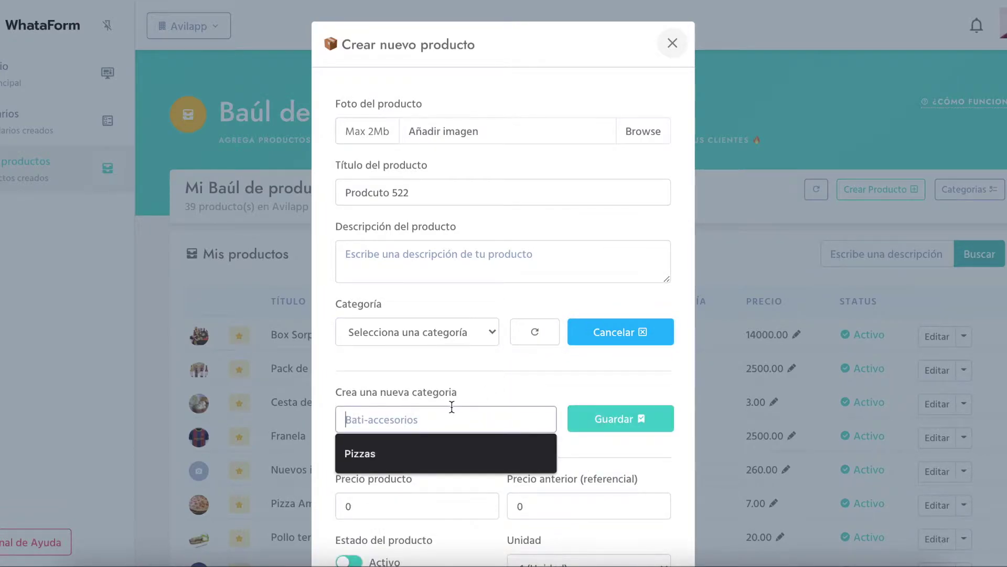
text(mi)
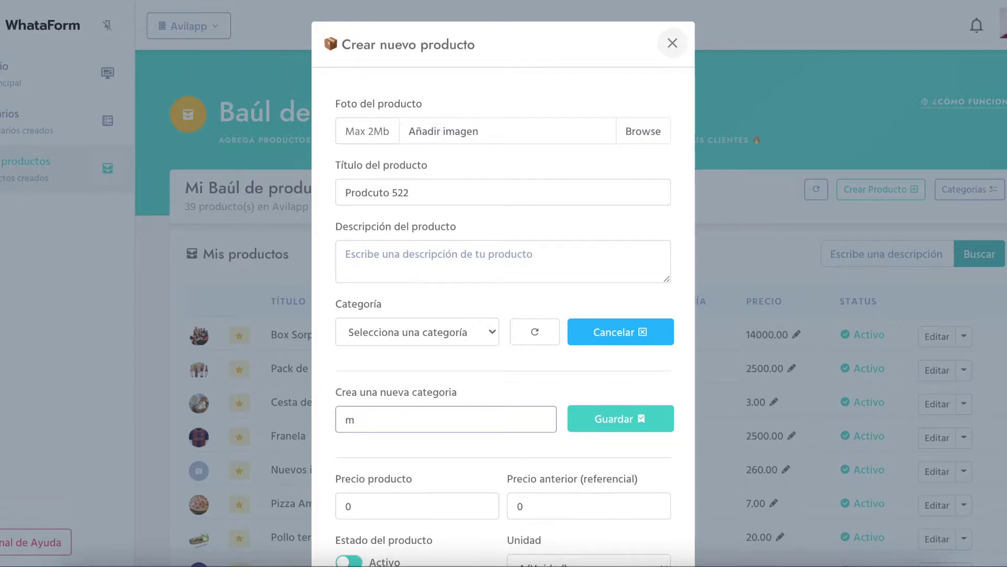
click(567, 446)
click(611, 419)
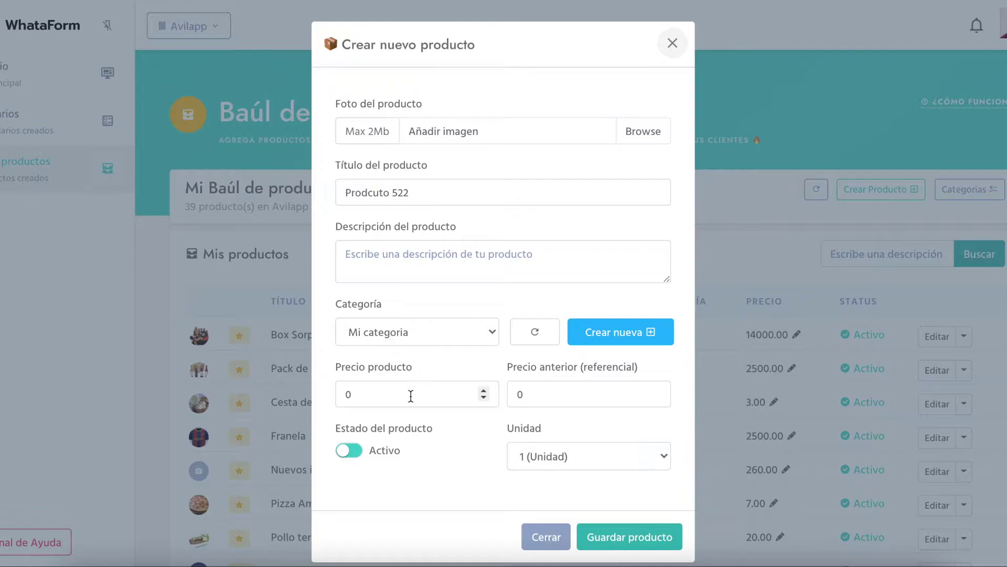
Set the product price to 50, keep the unit at 1 (Unidad), and save the product
click(393, 394)
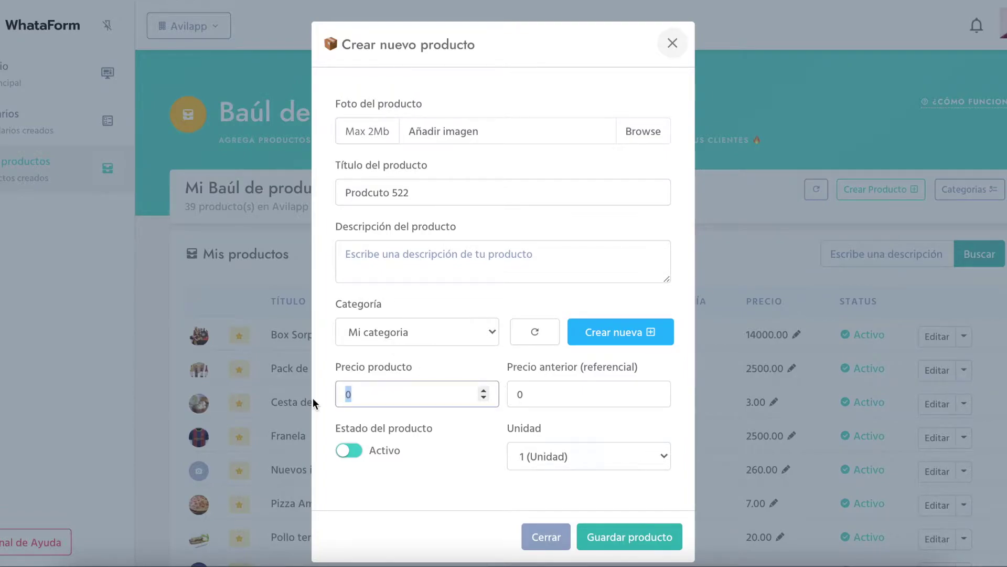
text(50)
click(596, 454)
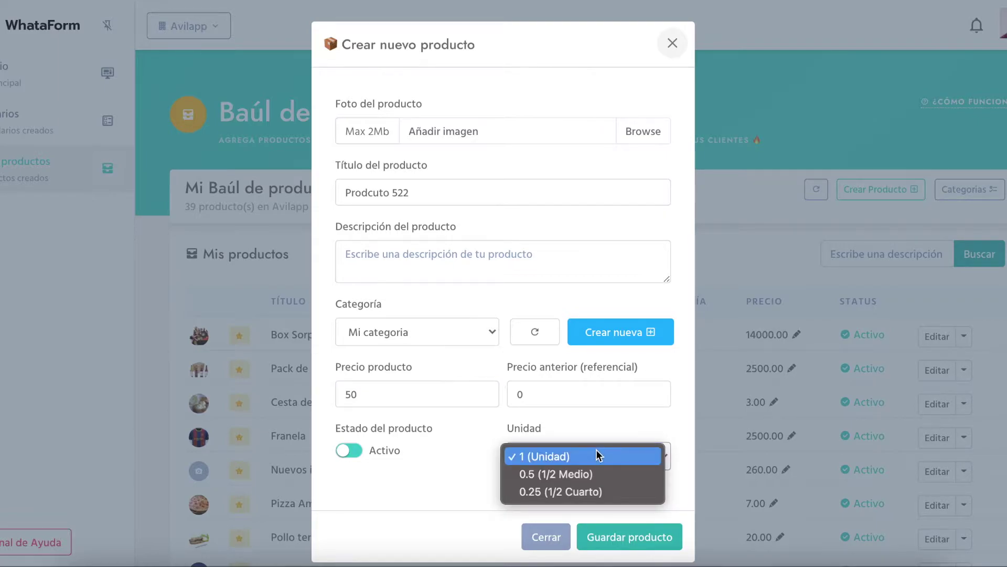
click(598, 455)
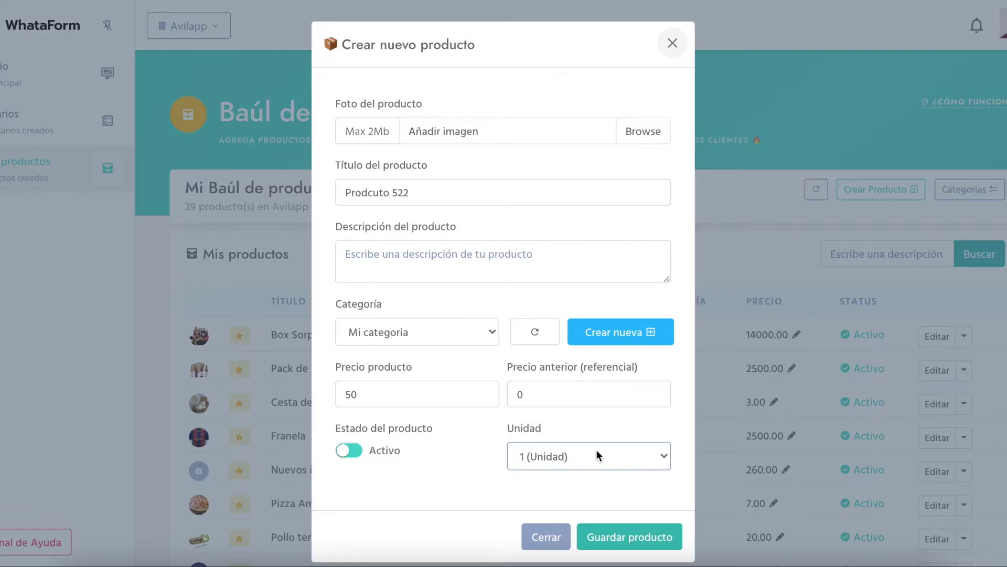
click(596, 454)
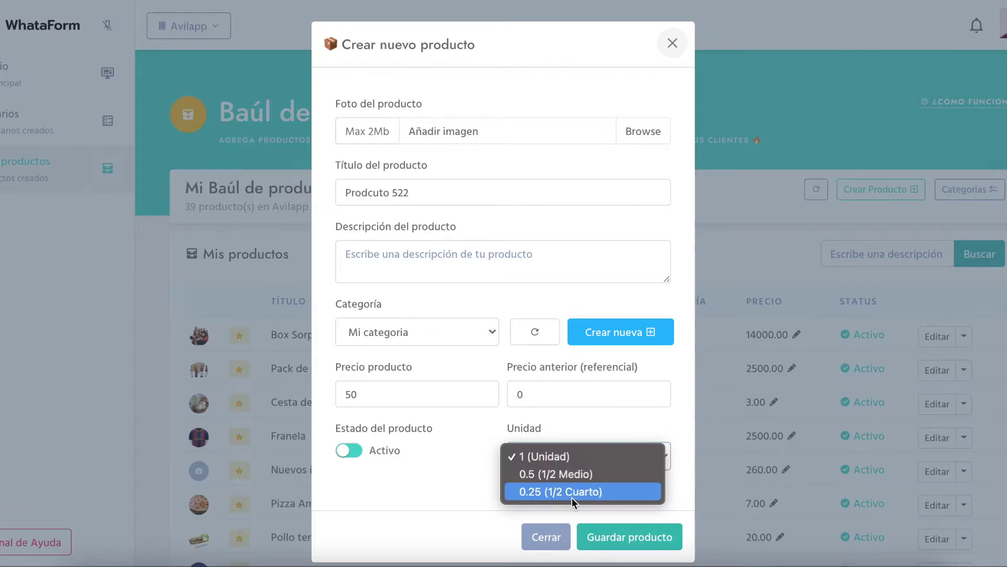
click(651, 508)
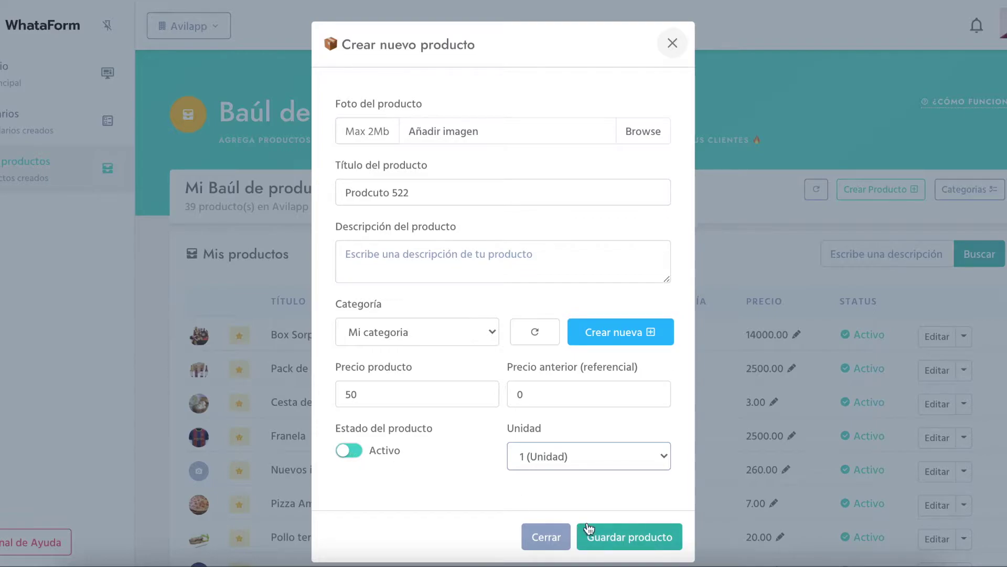
click(642, 540)
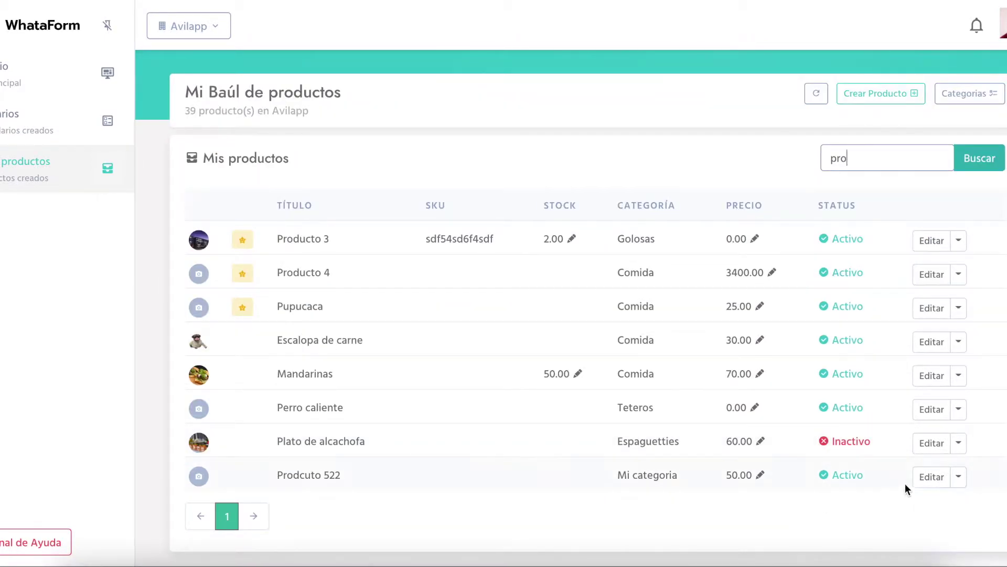
Open the new product for editing, correct its title to "Producto 522", and save the changes
click(932, 479)
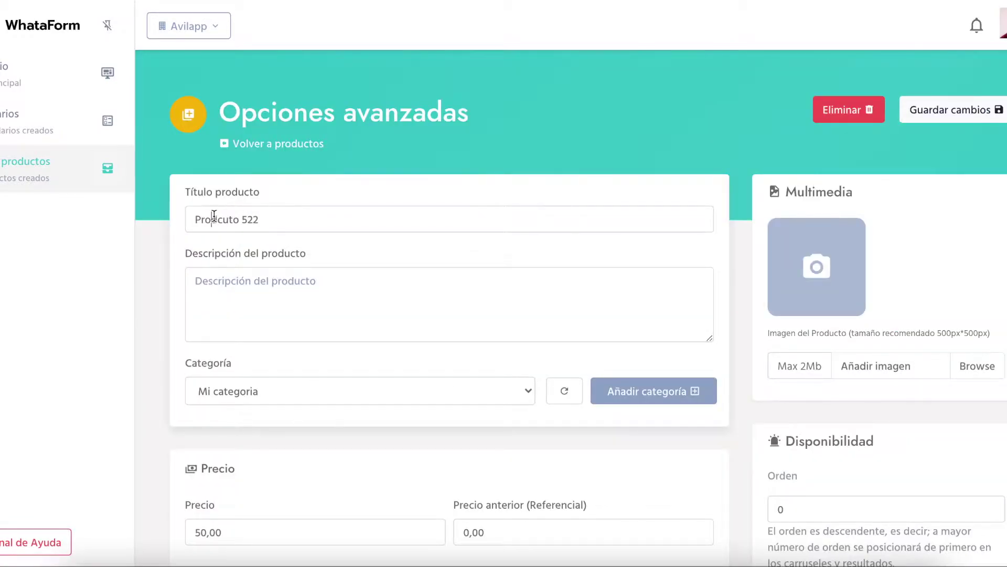
double_click(214, 217)
text(Product)
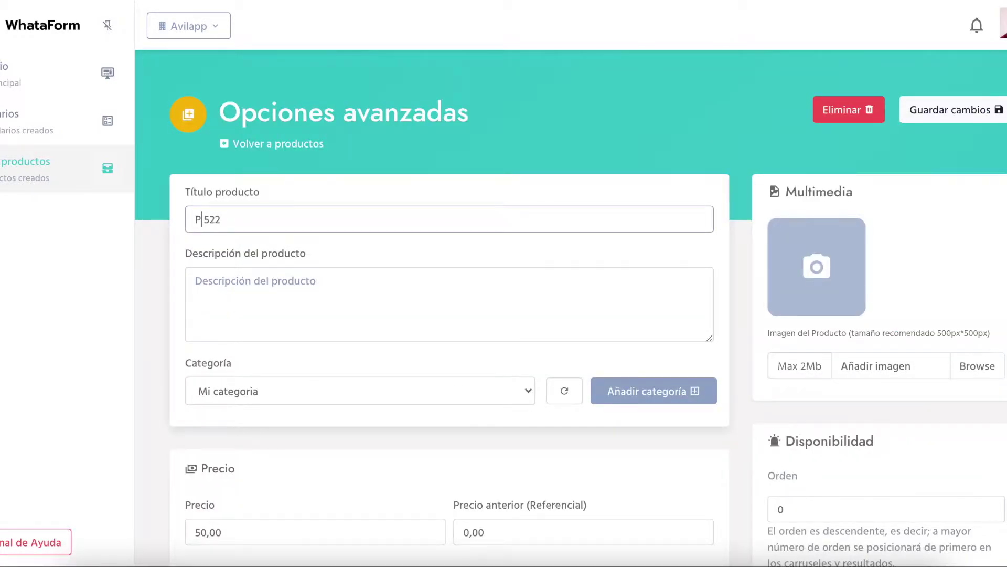
text(o)
click(952, 105)
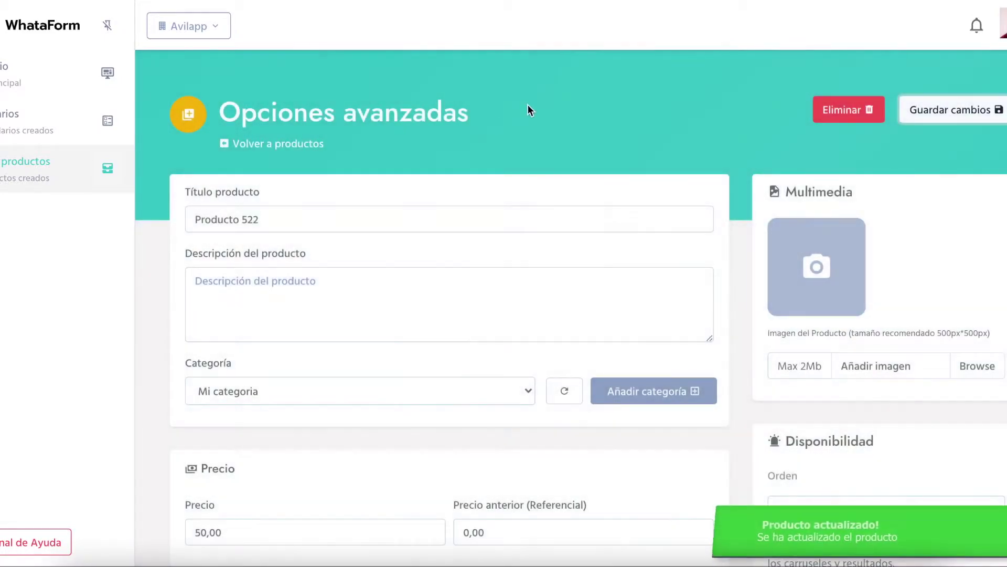
Examine the product's advanced options for price, unit, display order, status, inventory and dynamic variables
scroll(580, 252, down, 1)
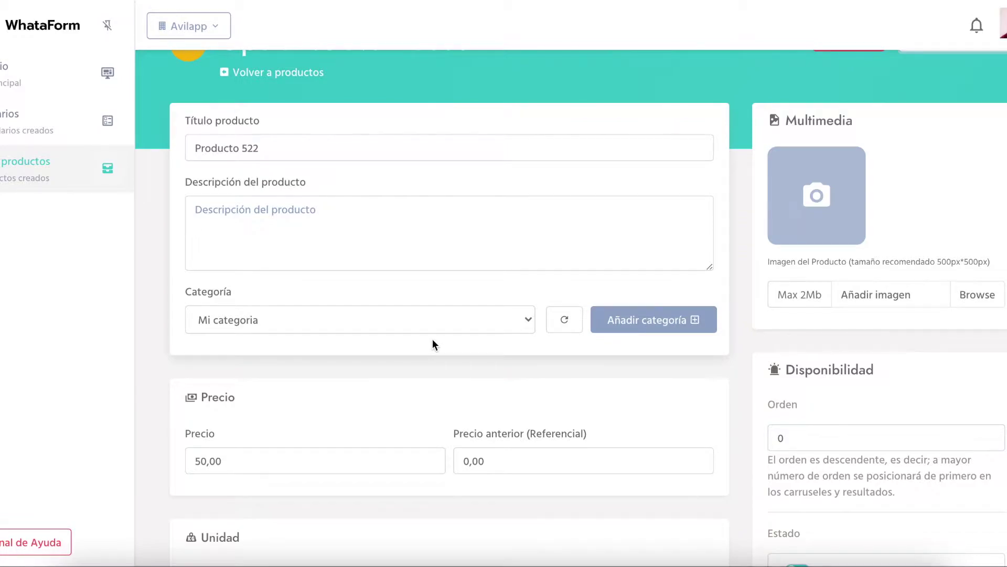
scroll(433, 339, down, 2)
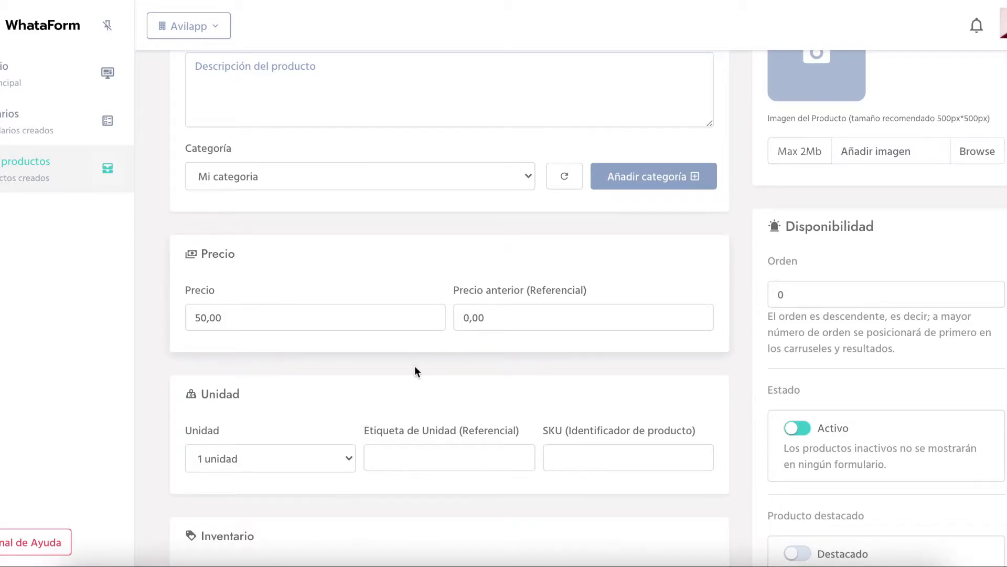
click(435, 464)
click(484, 411)
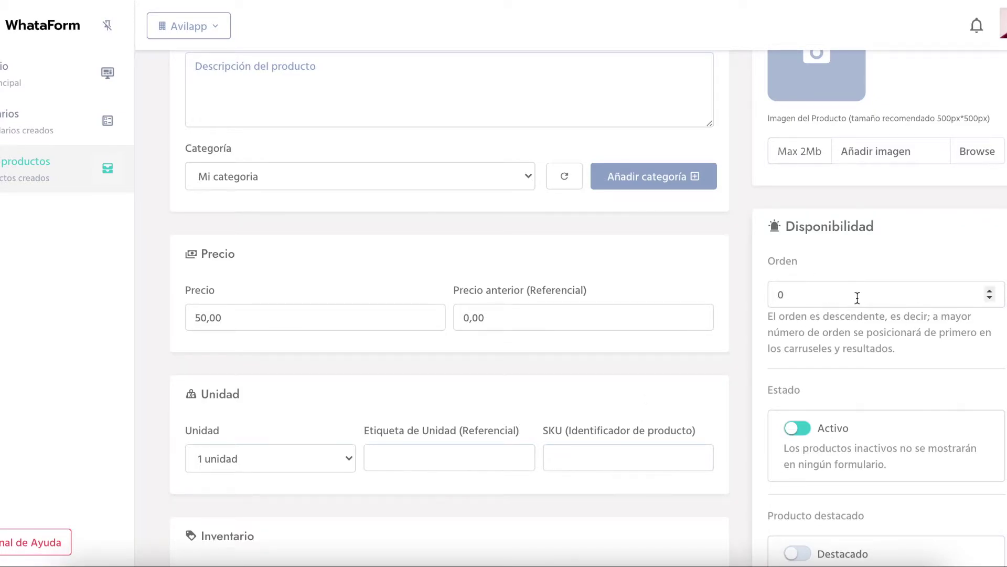
click(805, 295)
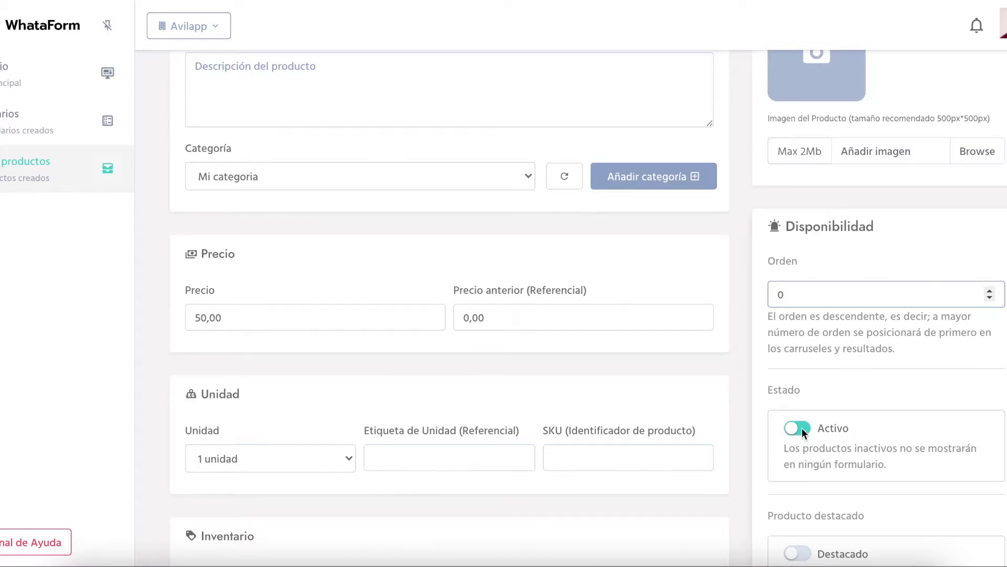
scroll(807, 432, down, 2)
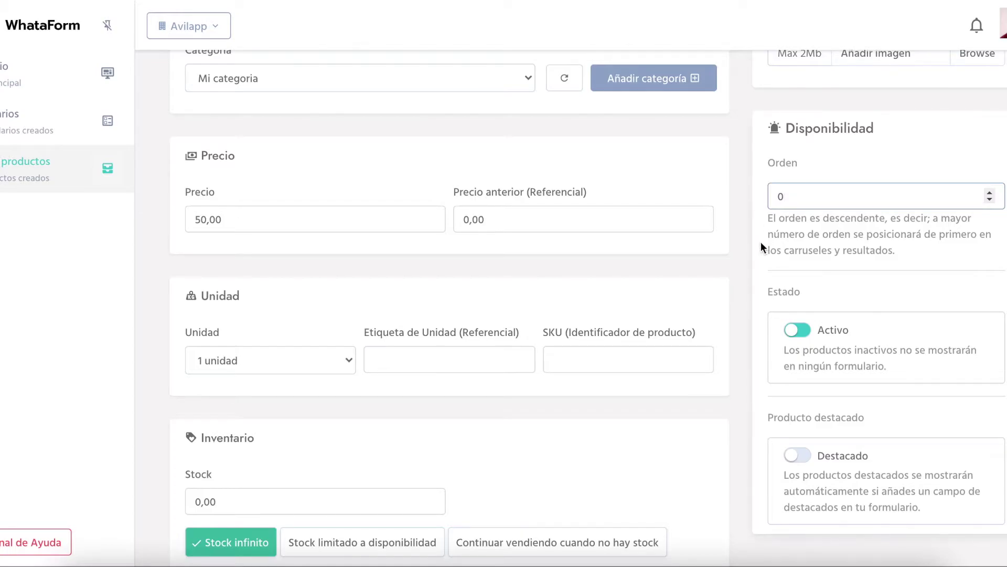
scroll(761, 241, down, 1)
scroll(760, 244, down, 2)
scroll(760, 244, down, 1)
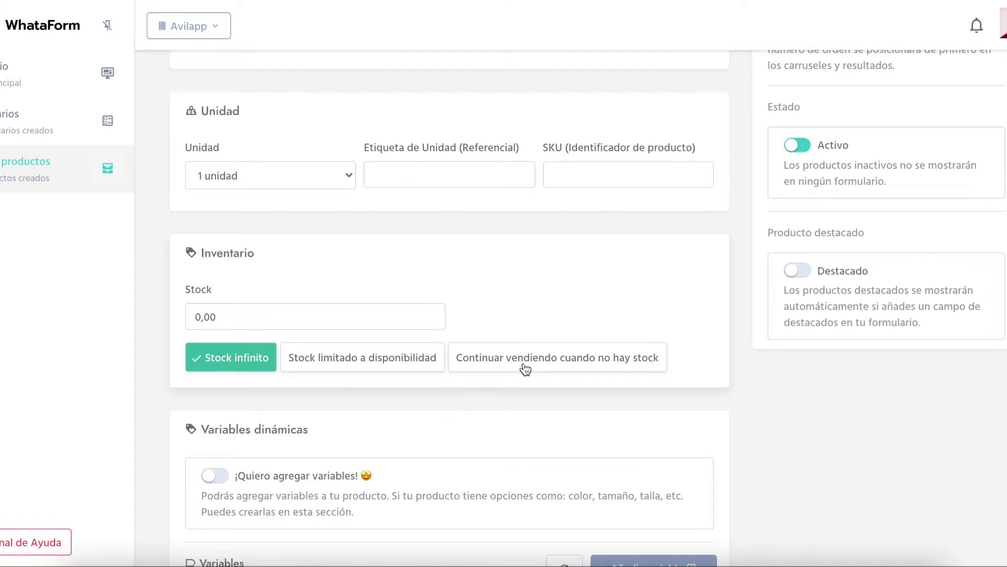
scroll(524, 368, down, 4)
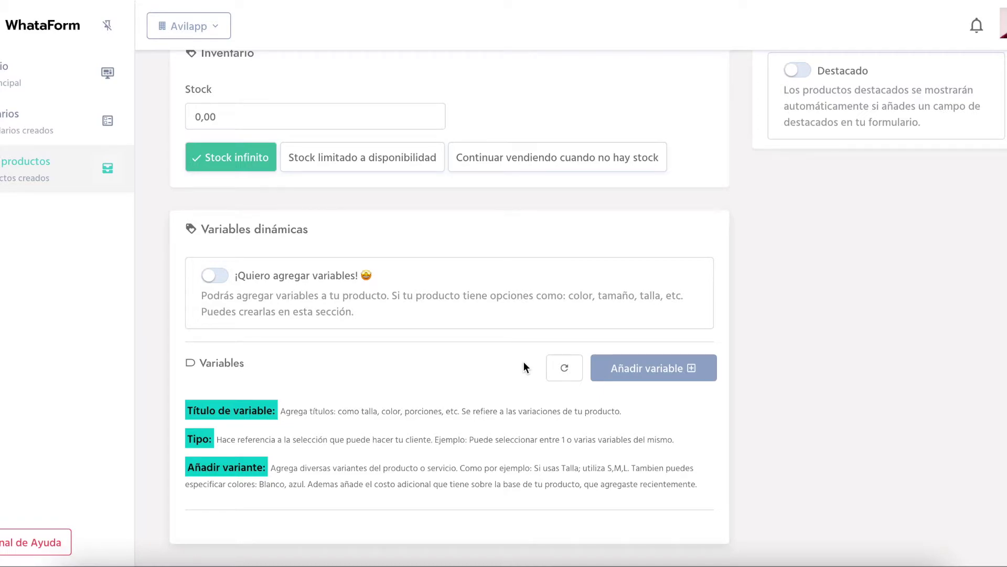
Add a variable to the product, title it "Talla", and save it
click(636, 369)
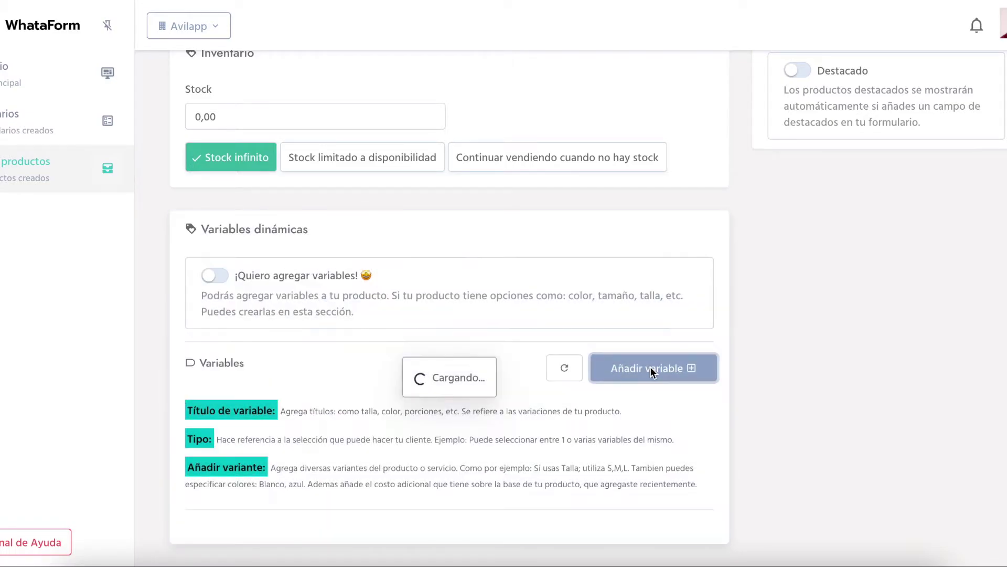
scroll(457, 432, down, 3)
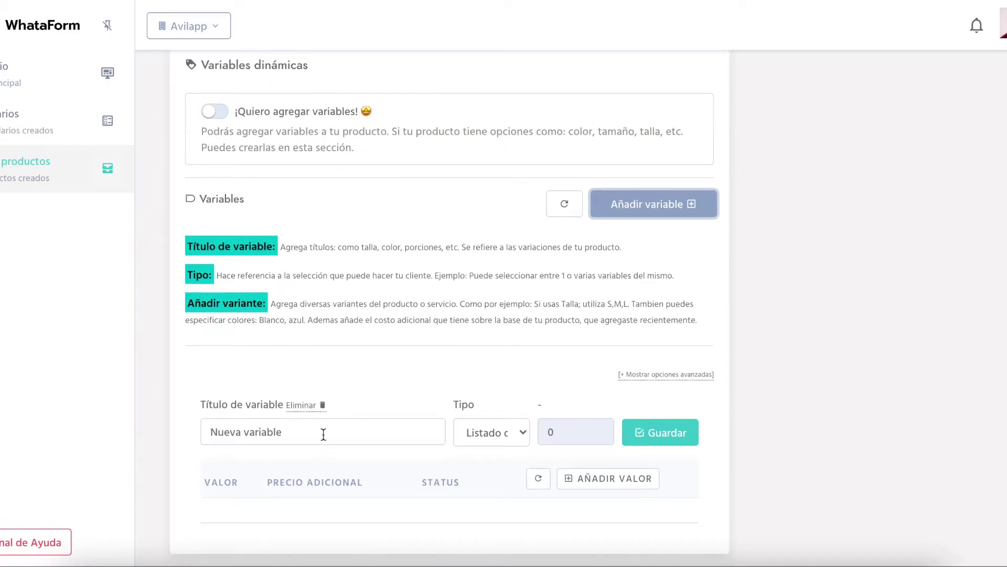
drag(322, 431, 151, 440)
text(Talla)
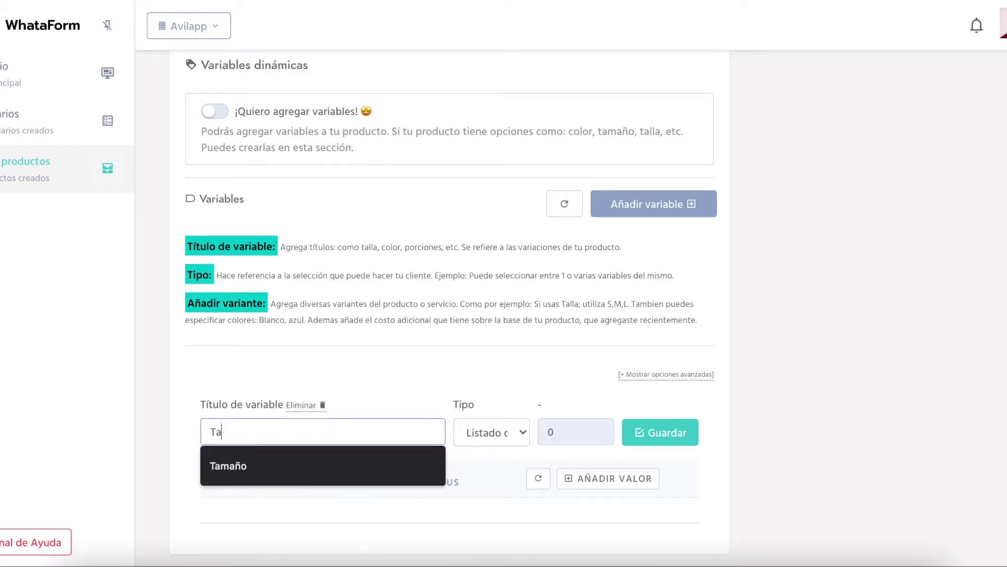
click(649, 431)
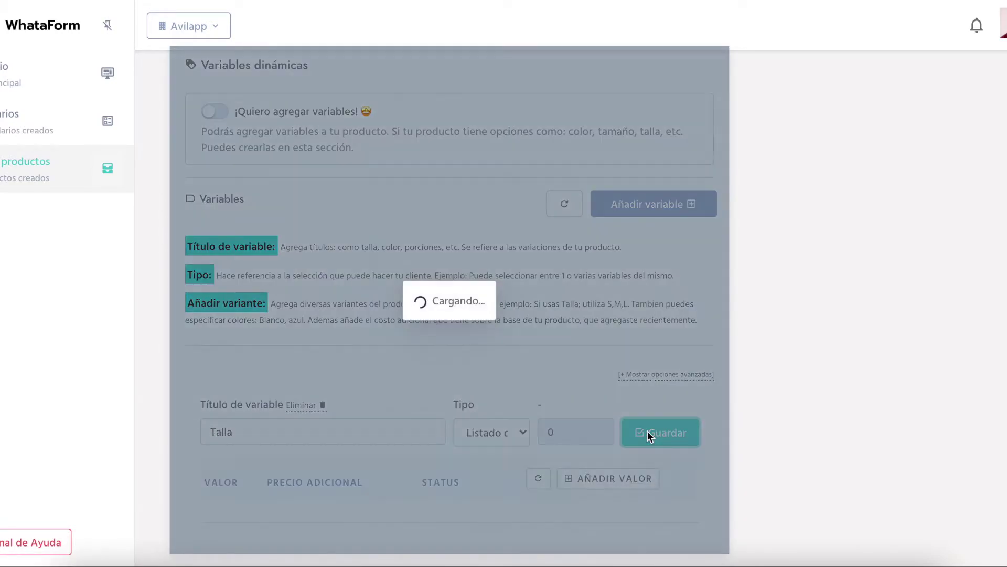
Examine the selection types offered for the Talla variable without changing its type
scroll(573, 399, down, 3)
click(518, 300)
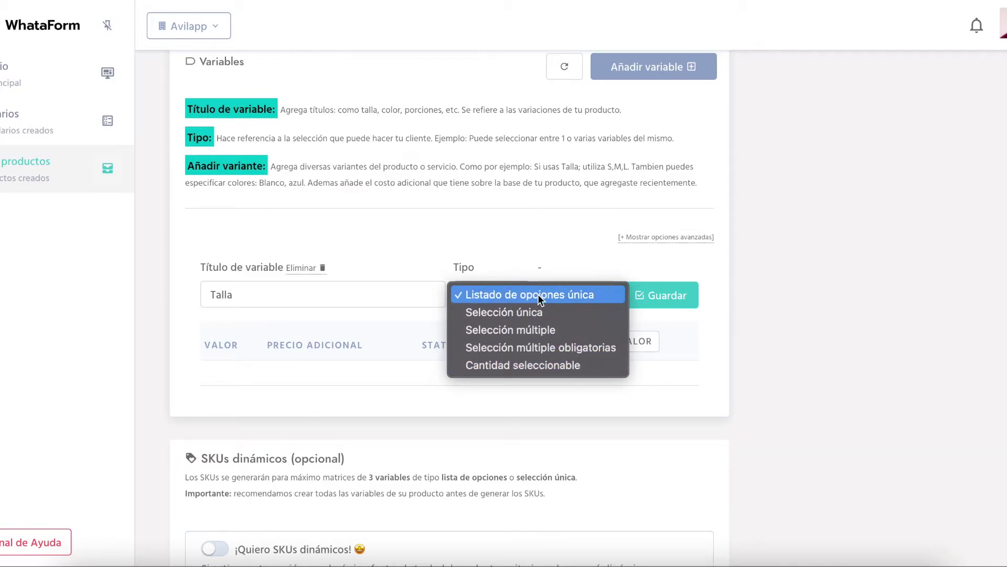
click(507, 294)
click(507, 293)
click(507, 294)
click(507, 295)
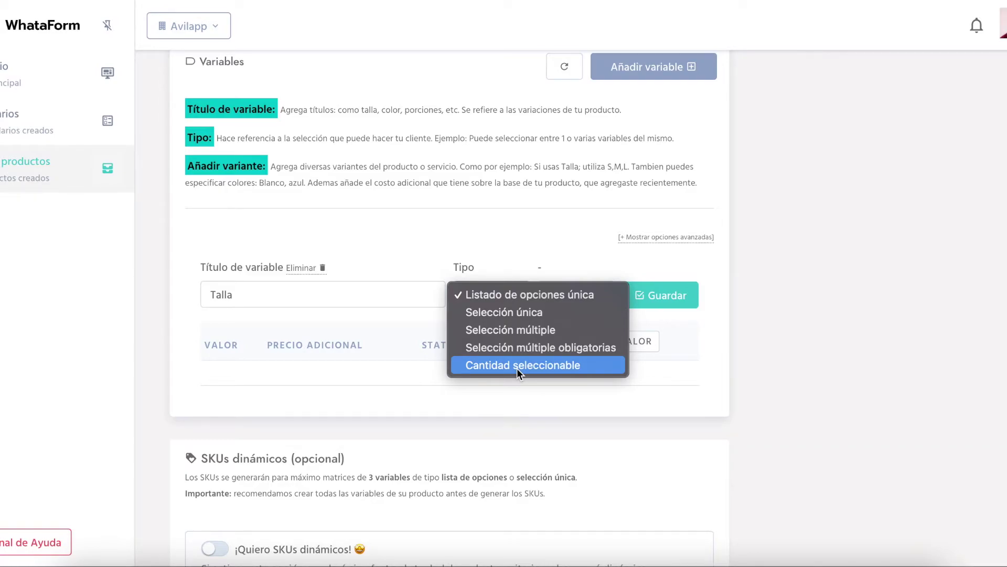
click(649, 395)
Add a value named "S" to the Talla variable and save it
click(612, 342)
drag(313, 380, 174, 377)
text(S)
click(643, 382)
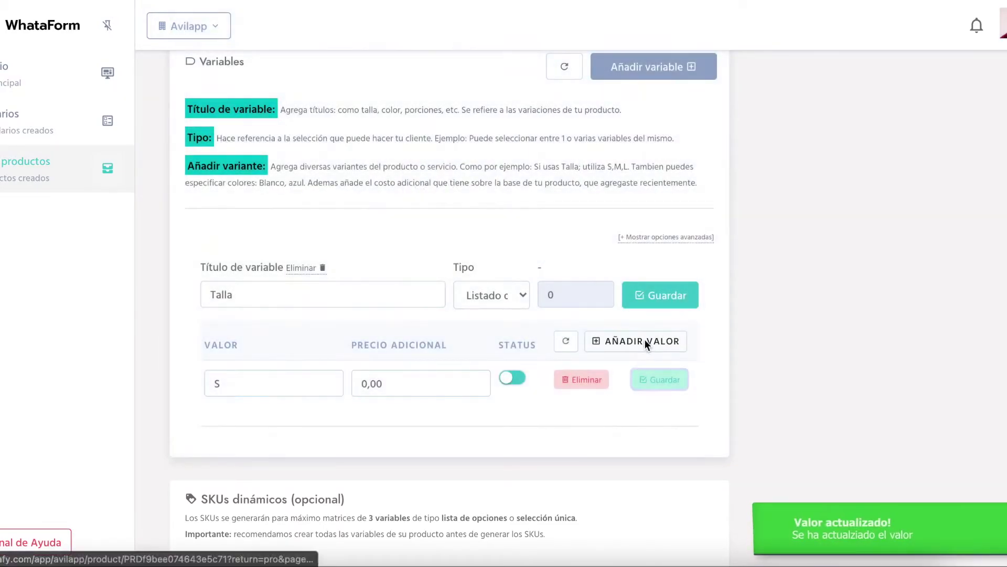
Add a second value named "M" to the Talla variable and save it
click(645, 340)
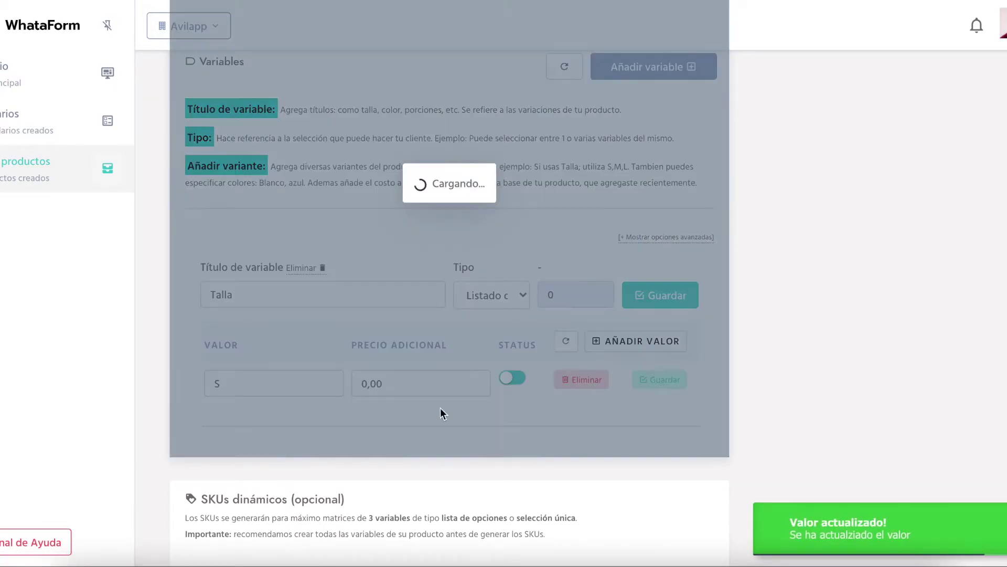
drag(299, 426, 152, 429)
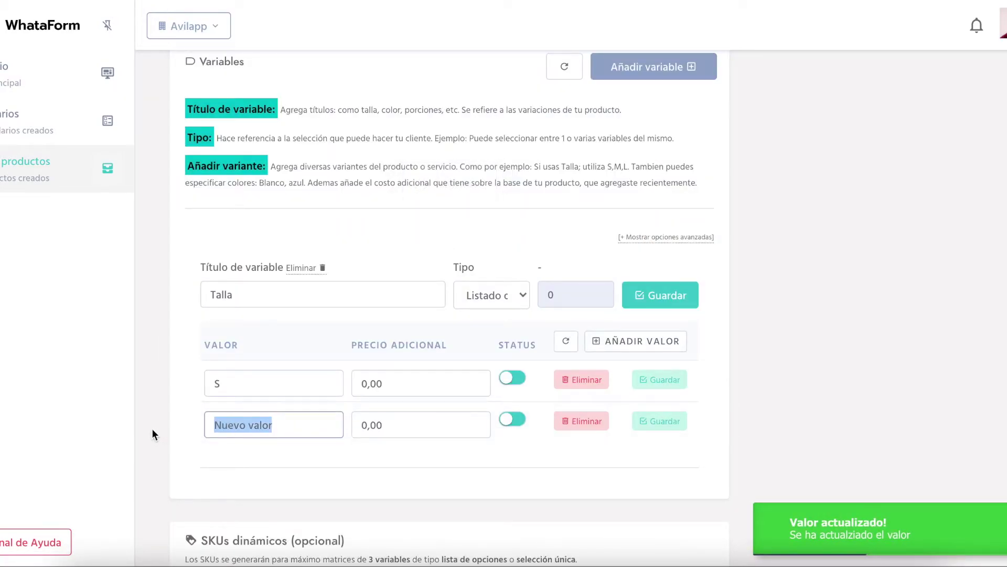
text(M)
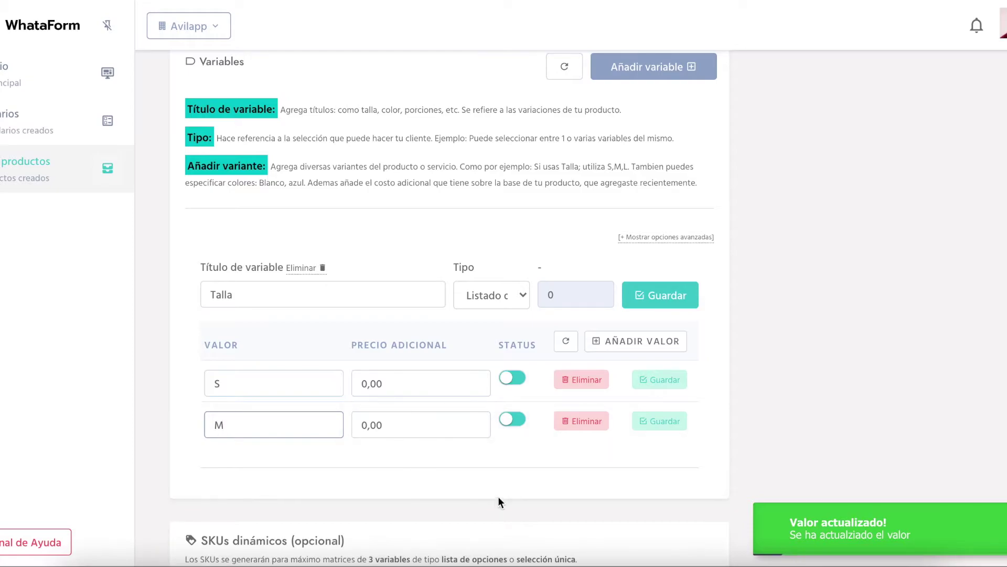
click(667, 420)
Add a second variable to the product, title it "Color", and save it
click(666, 67)
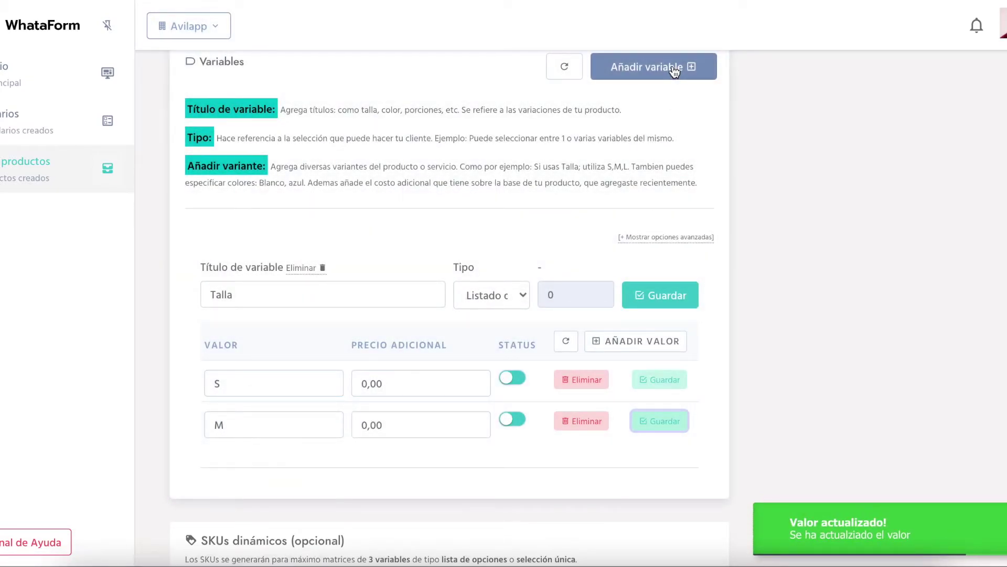
scroll(467, 376, down, 3)
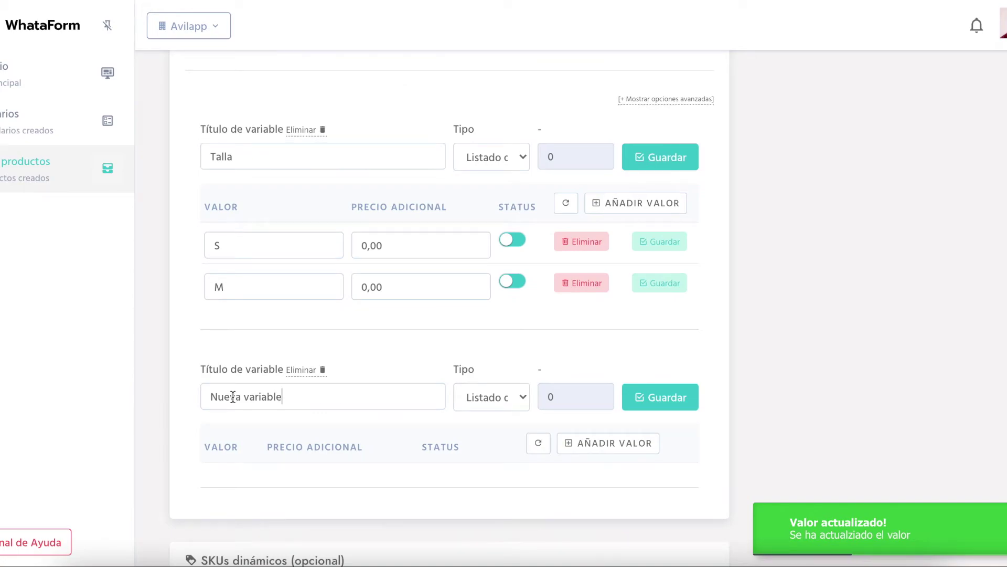
drag(278, 397, 128, 397)
text(Color)
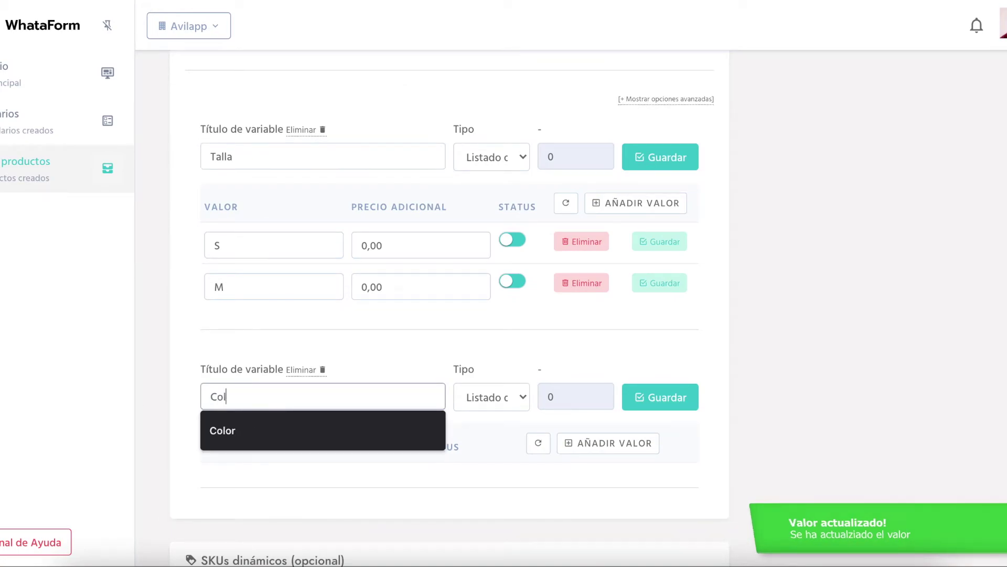
click(679, 397)
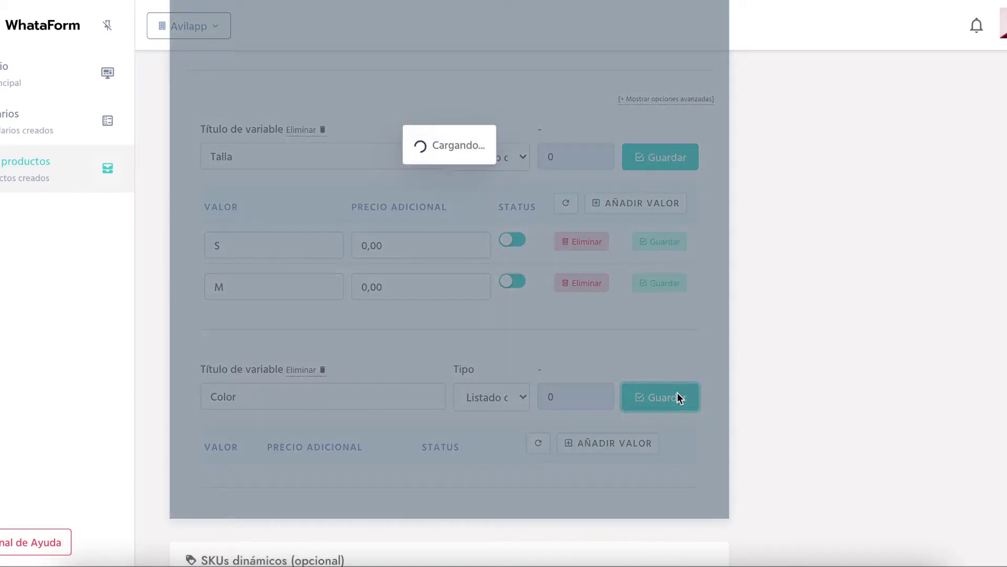
Add a value named "Amarillo" to the Color variable, then save the value and the variable
scroll(426, 499, down, 1)
click(600, 371)
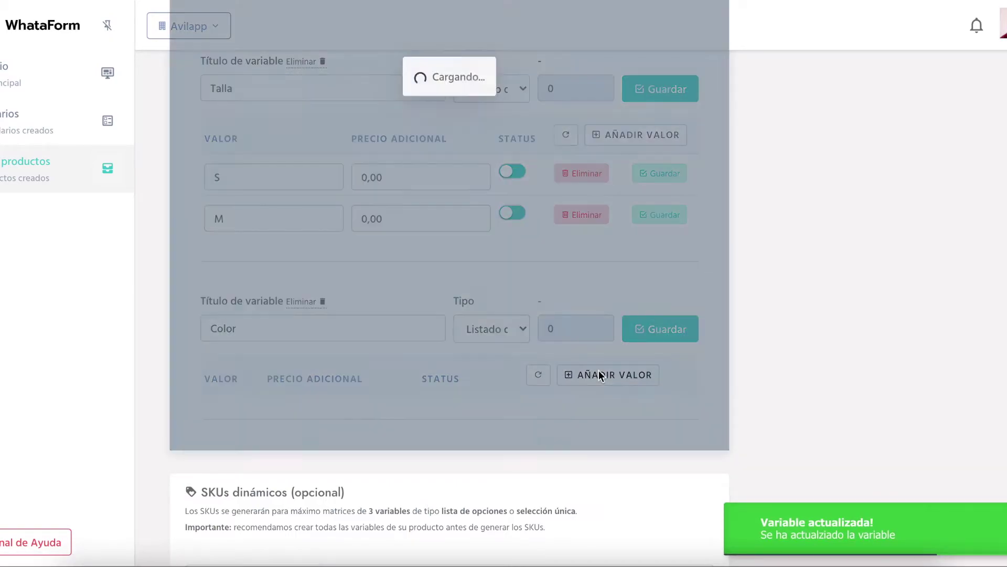
click(297, 417)
key(ctrl+a)
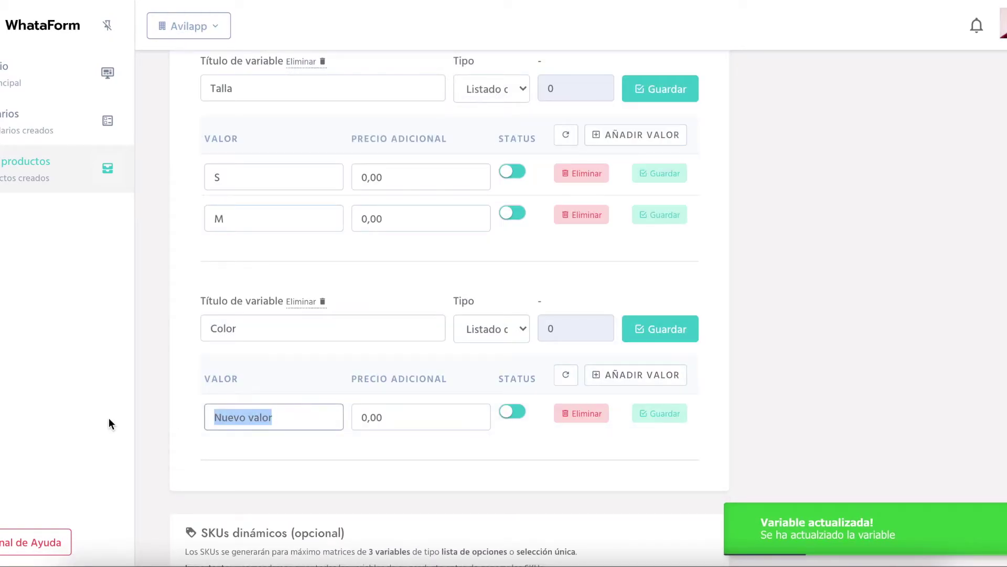
text(Amarillo)
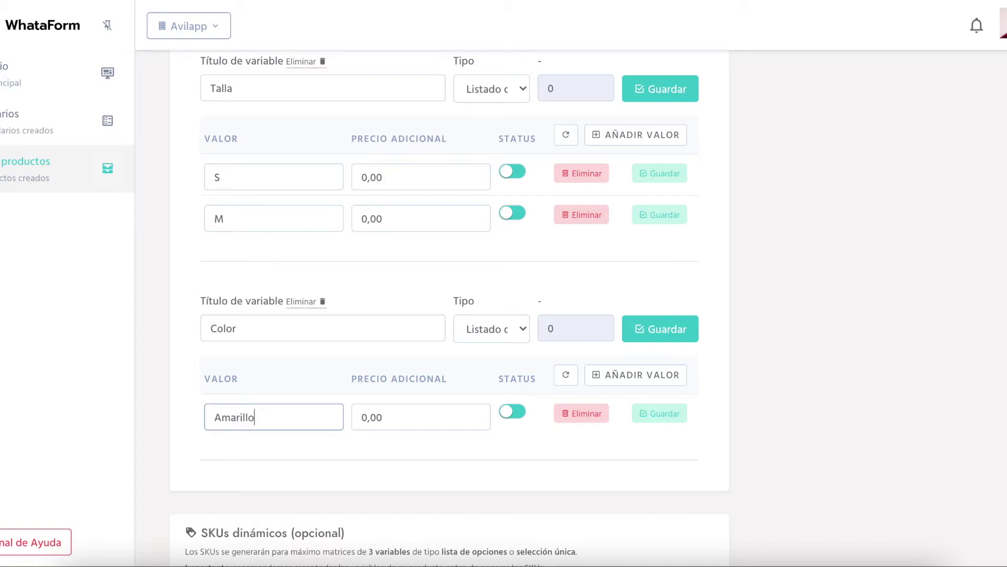
click(655, 419)
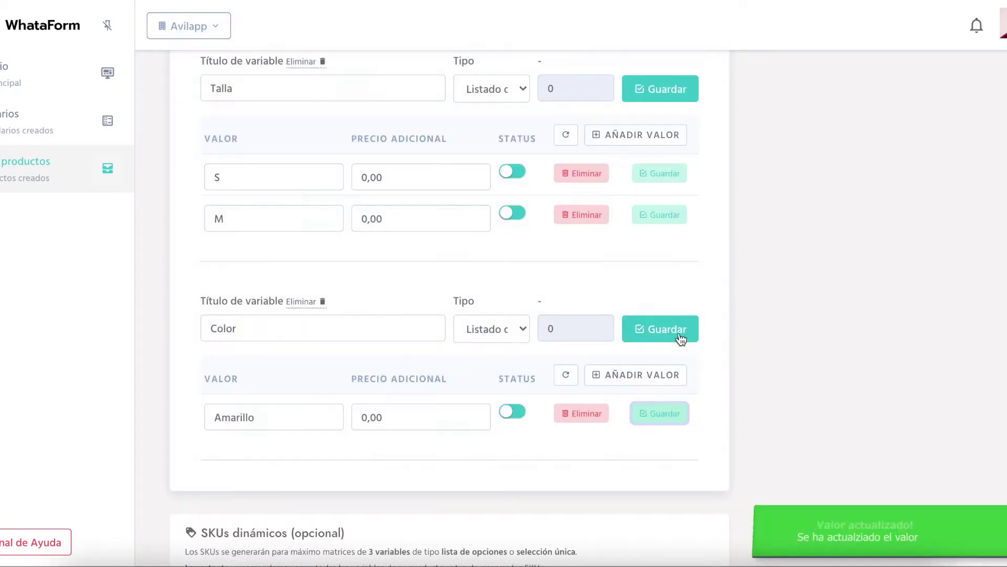
click(679, 332)
Add a second value named "Azul" to the Color variable and save it
click(639, 380)
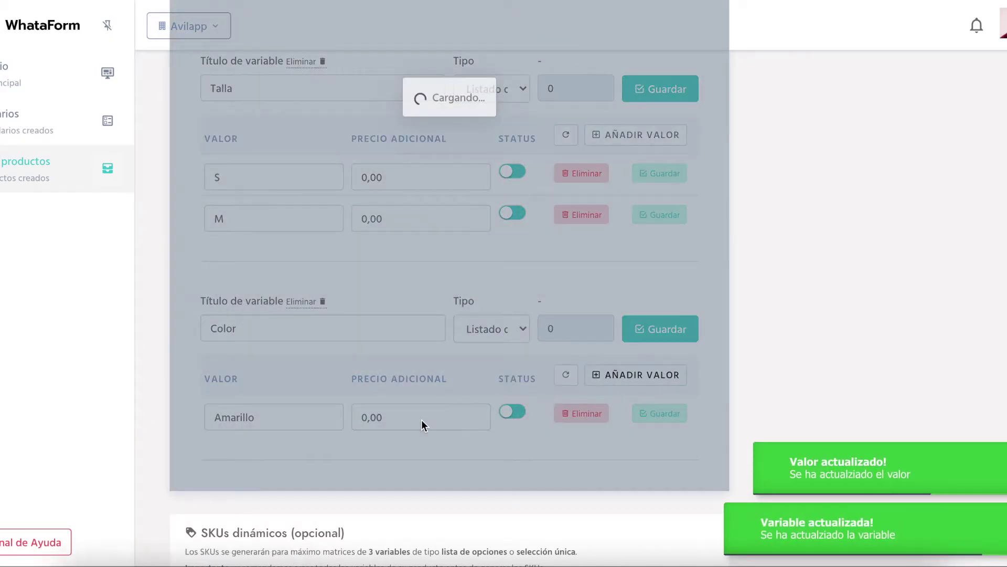
scroll(421, 420, down, 2)
drag(310, 385, 112, 389)
text(Azul)
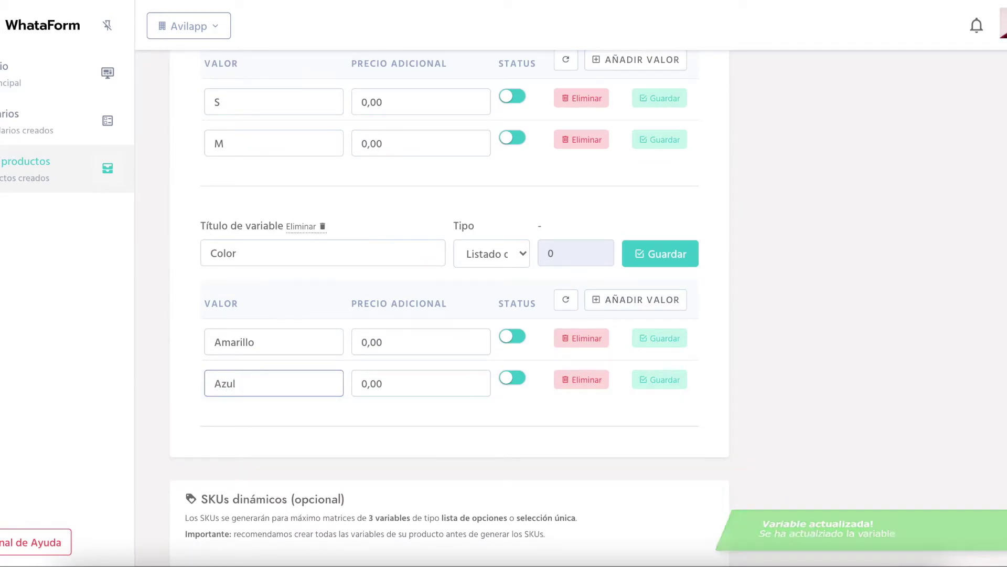
click(664, 380)
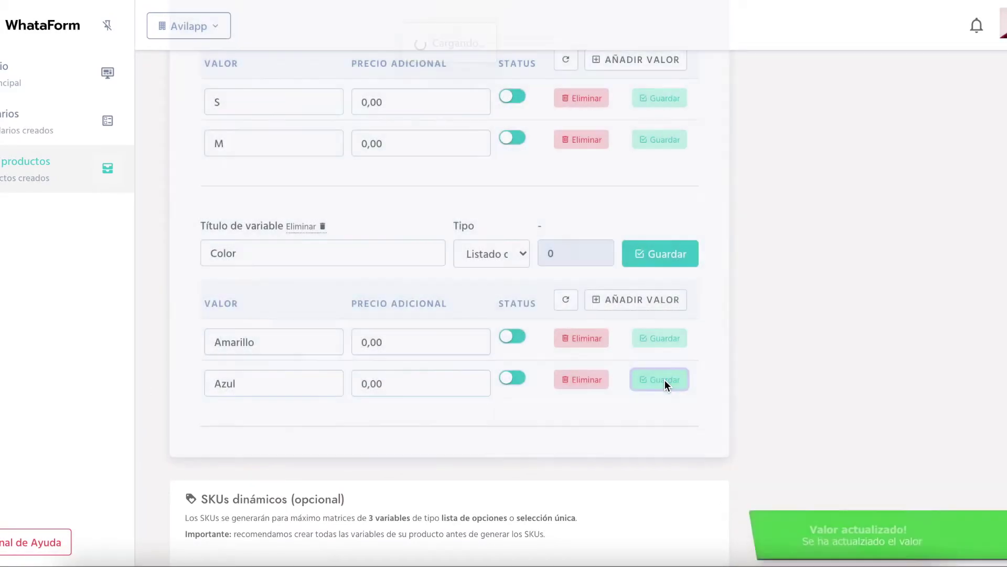
Review the Talla and Color variables against the dynamic SKU requirements, examining the selection types offered for each without changing them
scroll(667, 387, up, 2)
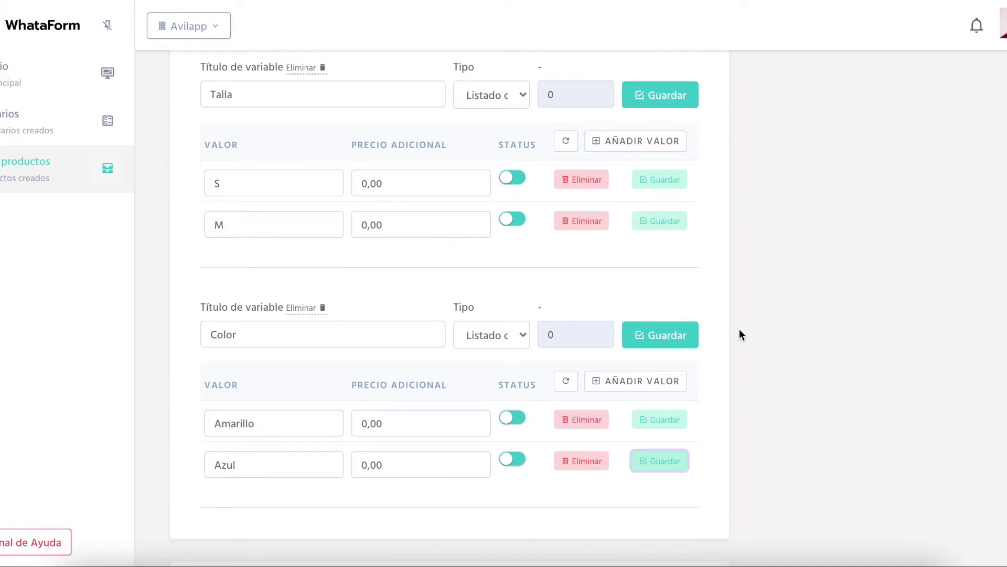
scroll(740, 331, up, 4)
scroll(741, 334, down, 4)
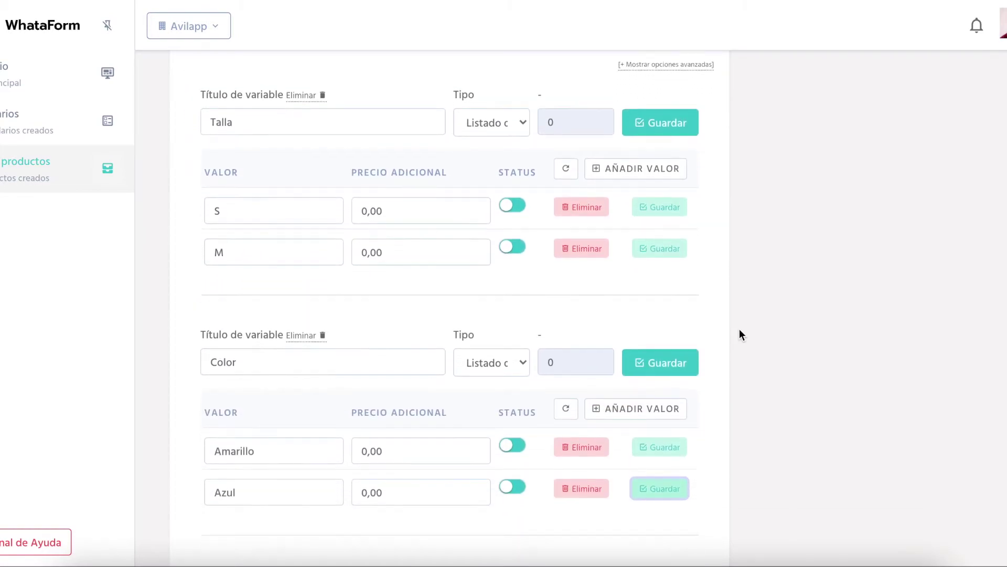
scroll(739, 330, down, 5)
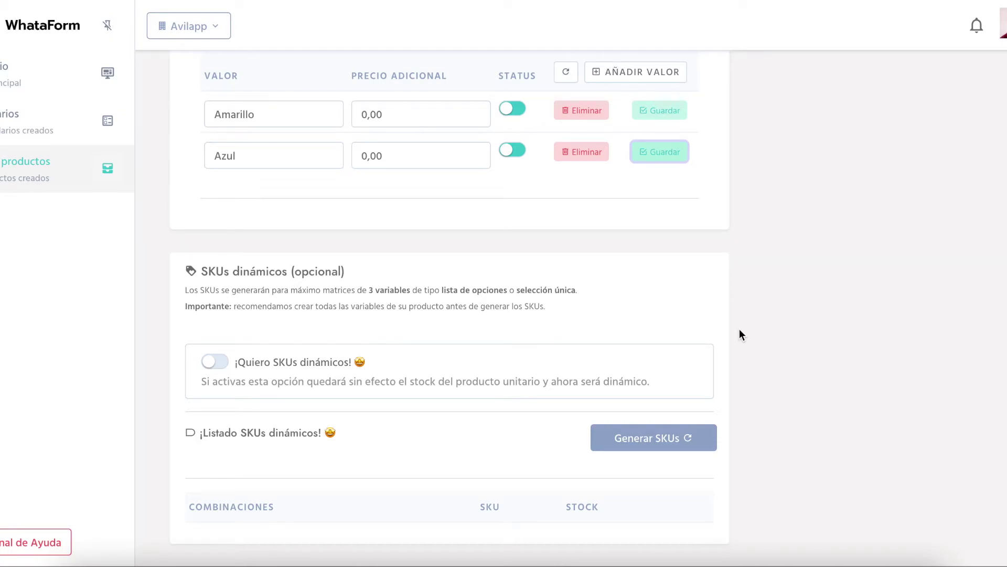
scroll(741, 334, up, 3)
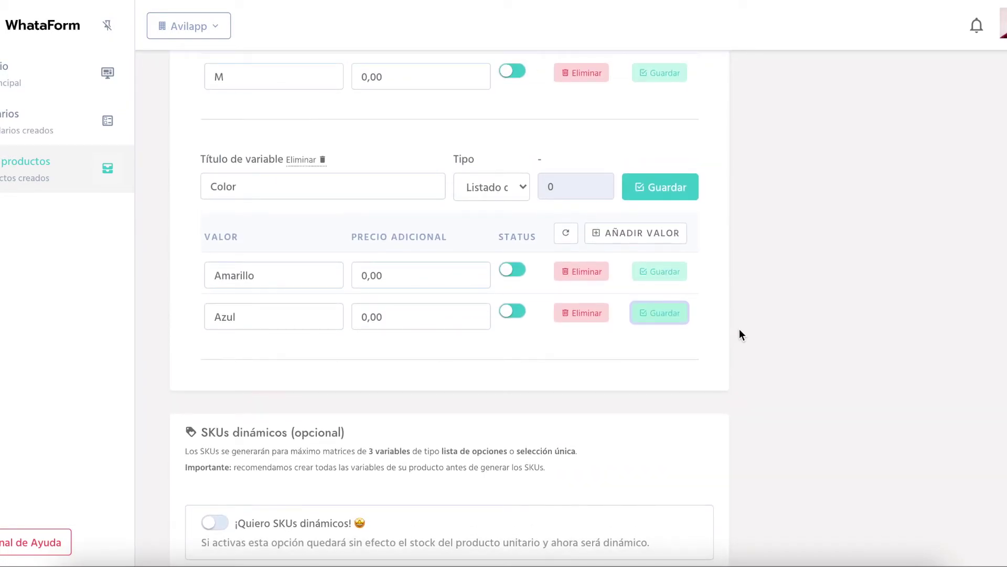
scroll(739, 329, up, 3)
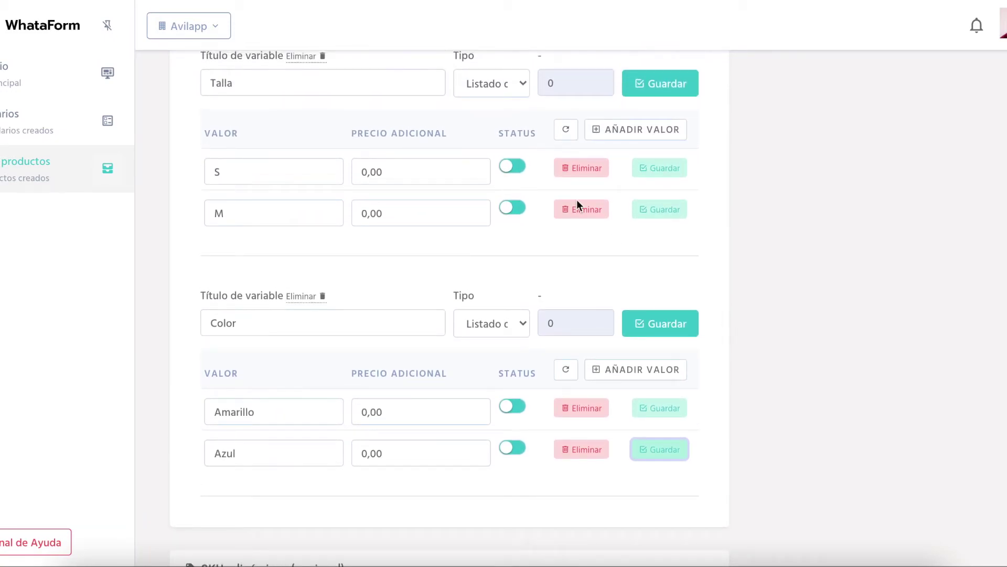
click(488, 88)
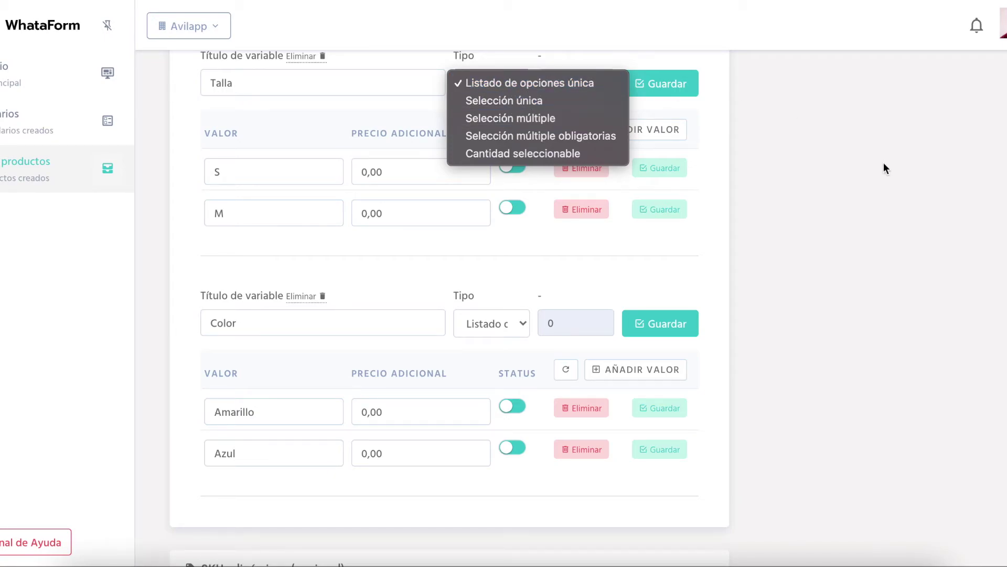
click(838, 195)
scroll(839, 195, down, 2)
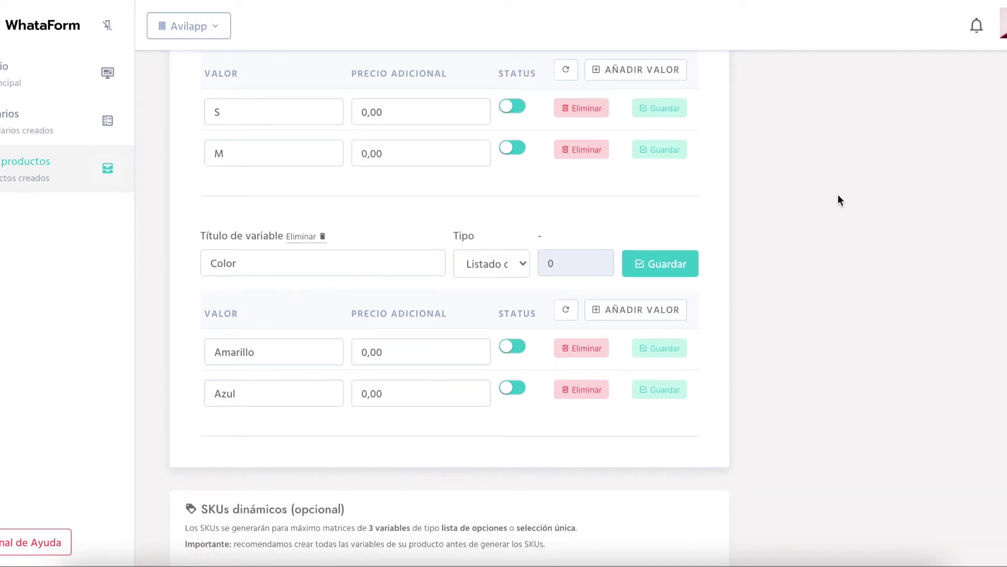
click(512, 263)
click(839, 288)
Enable dynamic SKUs for the product and generate the SKU combinations from its variables
scroll(842, 269, down, 5)
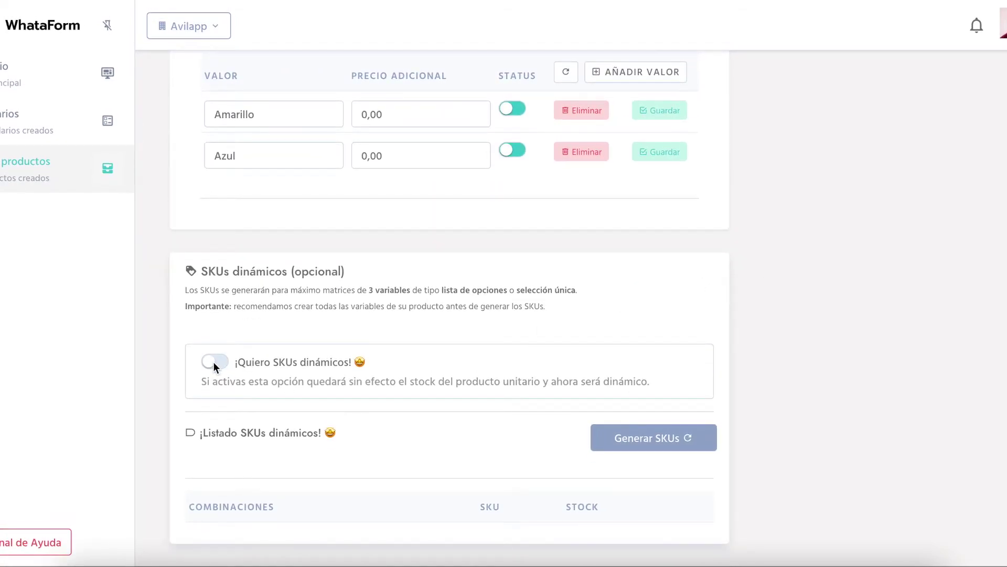
click(661, 440)
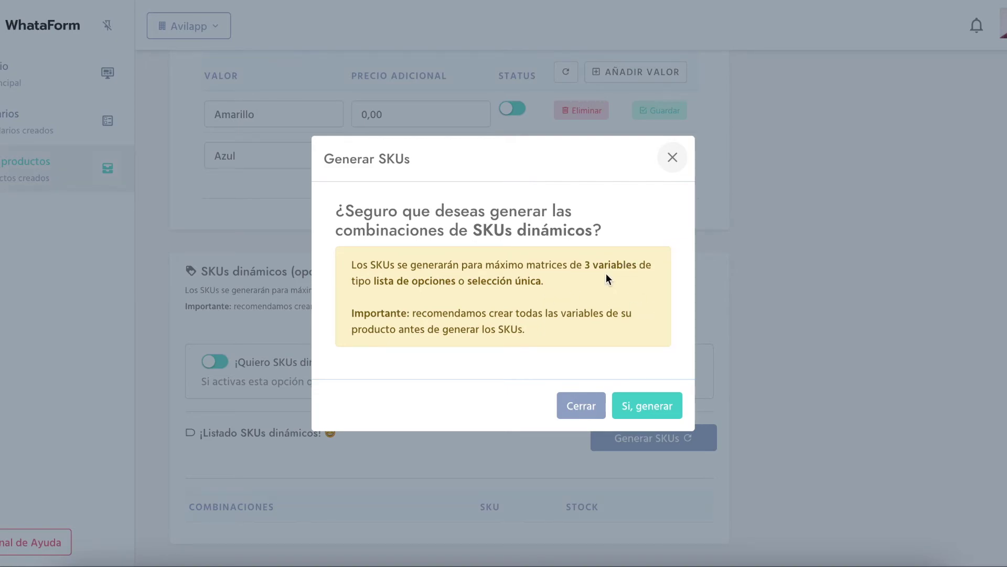
click(646, 408)
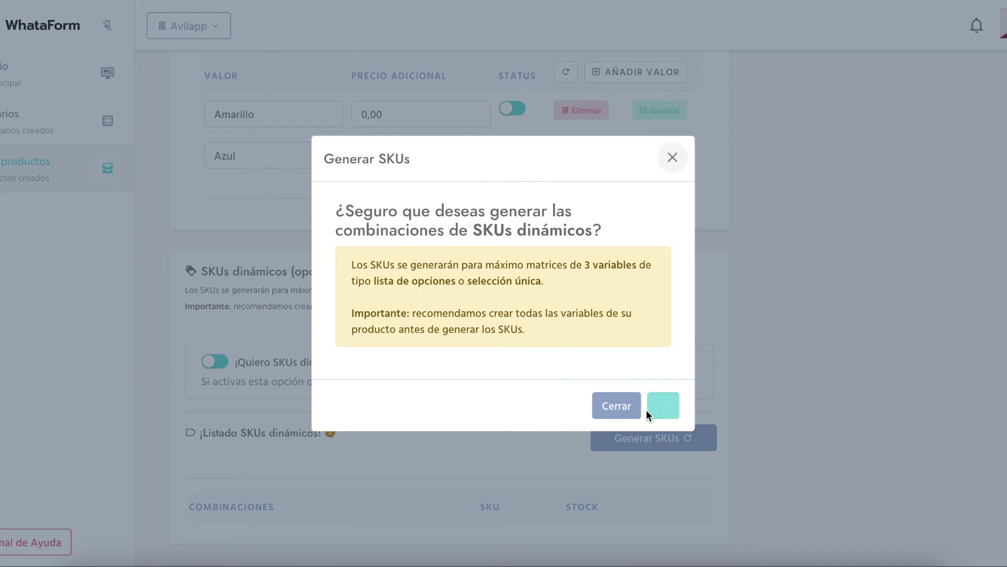
Set the SKU of the S / Amarillo combination to "CODSAMA" and its stock to 50
scroll(646, 409, down, 4)
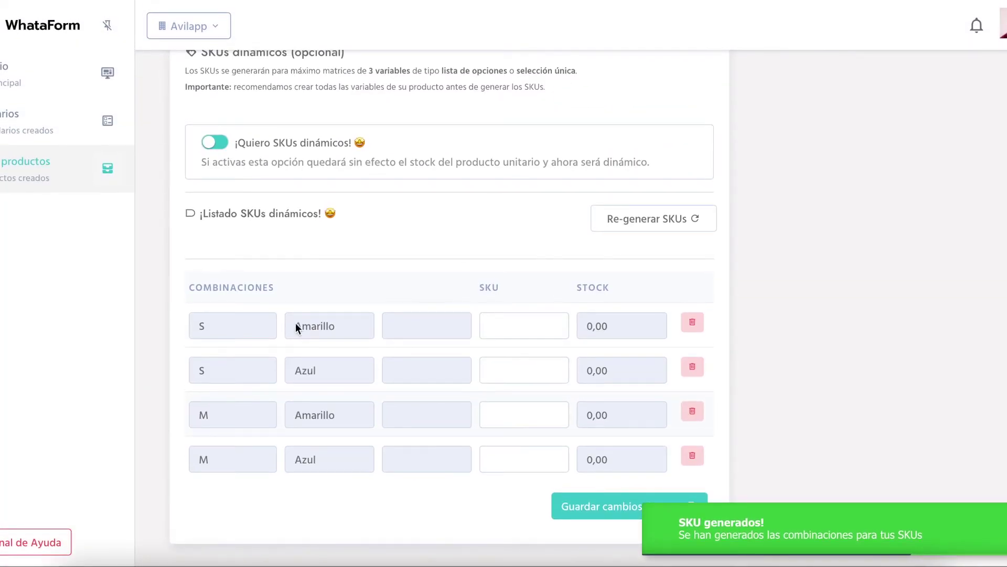
click(521, 326)
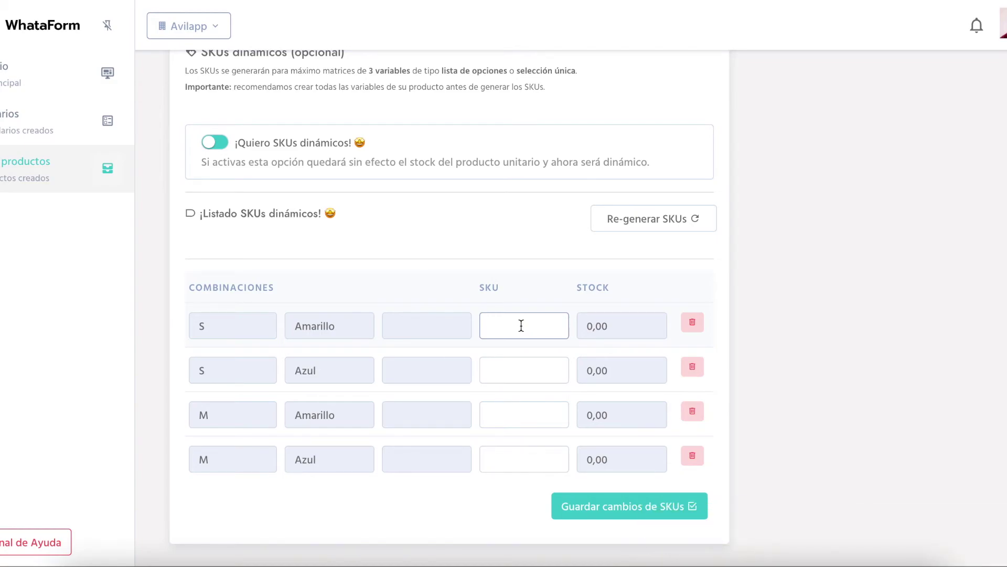
text(COD)
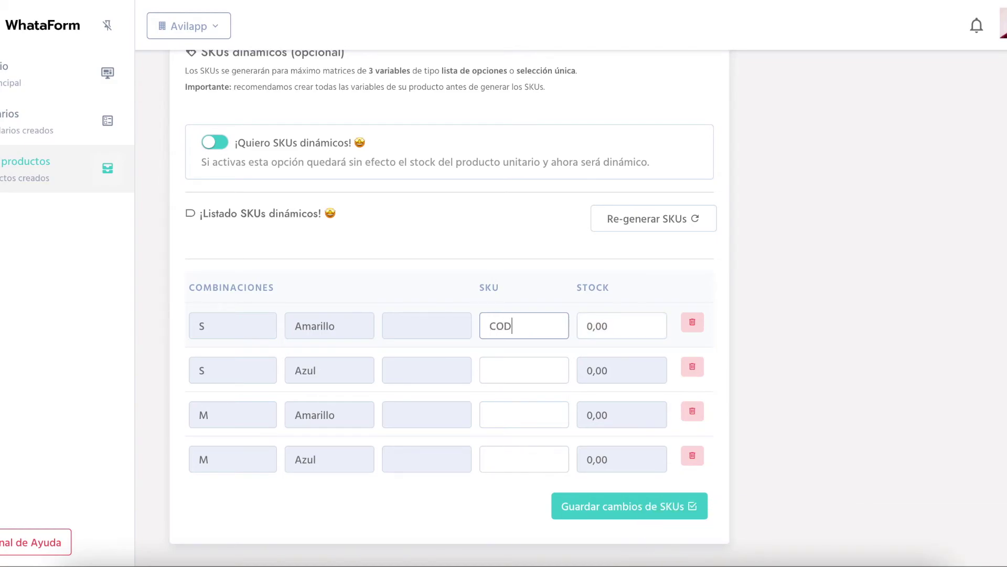
text(SAMA)
drag(611, 326, 525, 330)
text(50)
Set the SKU of the S / Azul combination to "CODSAZU" with a stock of 20, and save the SKU changes
click(532, 364)
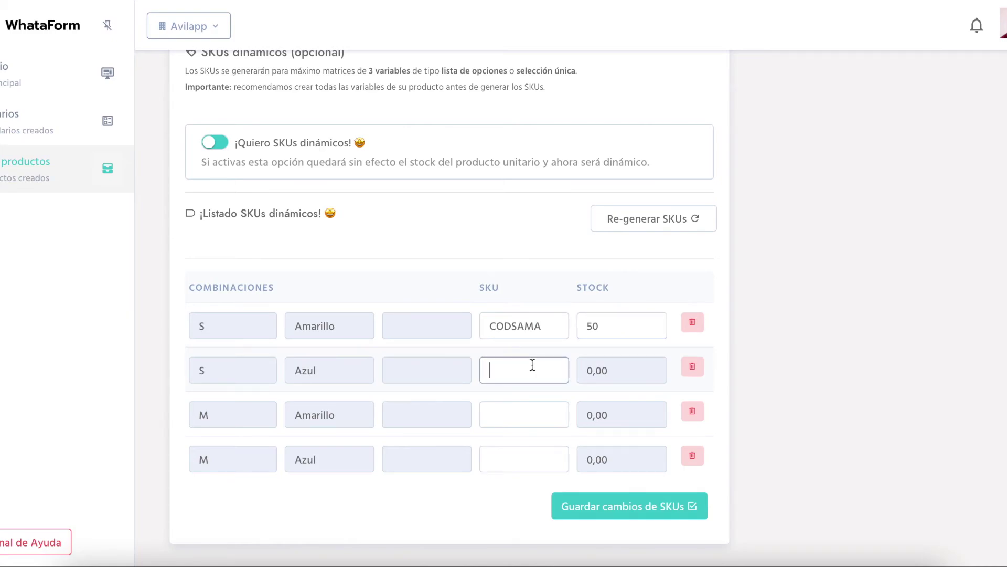
text(CODSAZU)
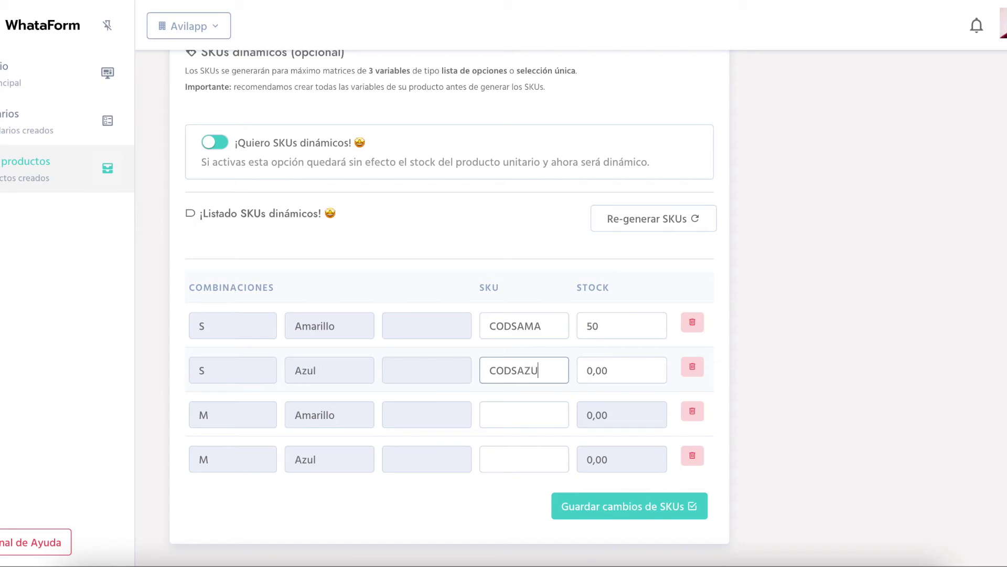
key(Tab)
text(20)
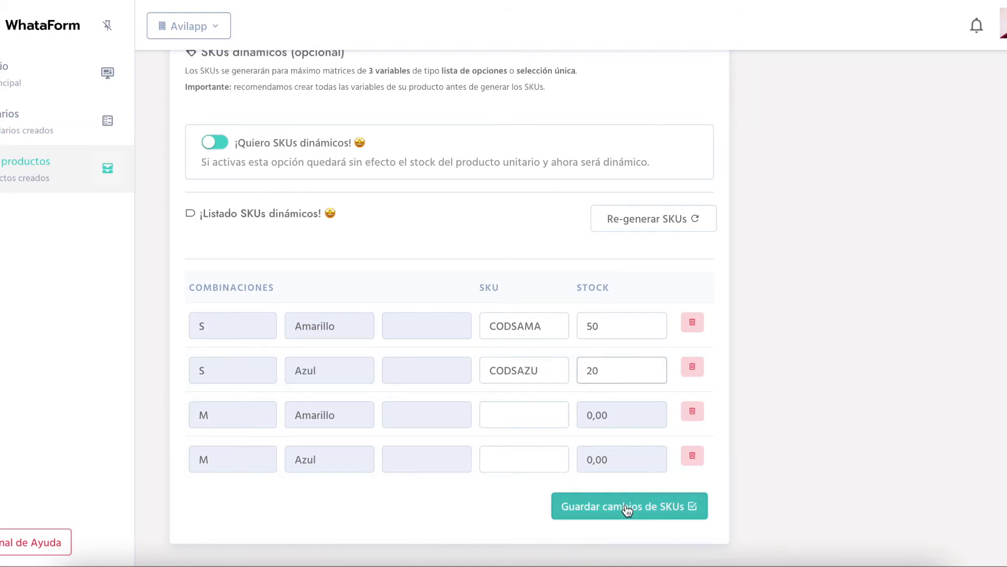
click(646, 506)
Return to the product list and view the existing product categories, closing the category list without changes
scroll(782, 360, up, 2)
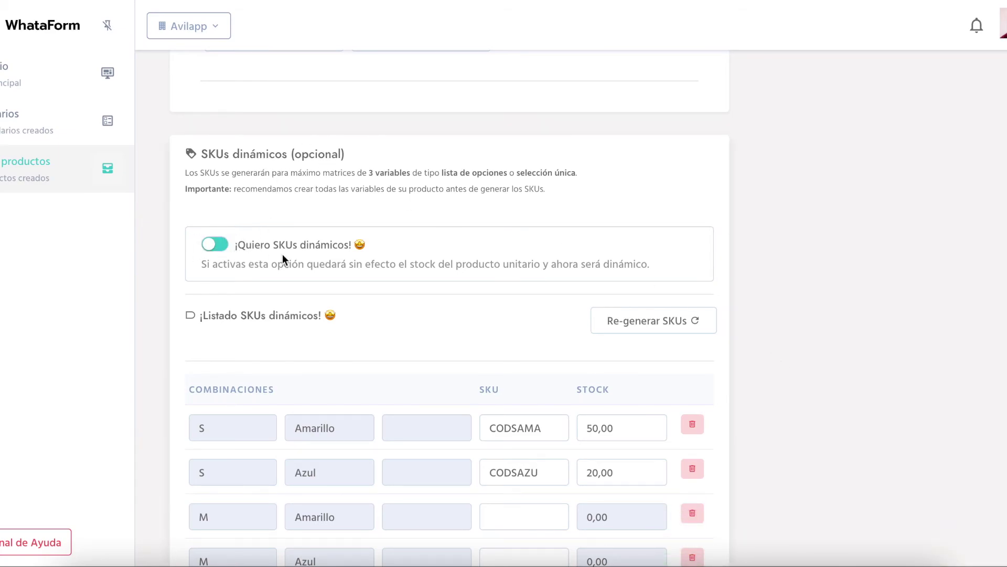
scroll(282, 254, up, 20)
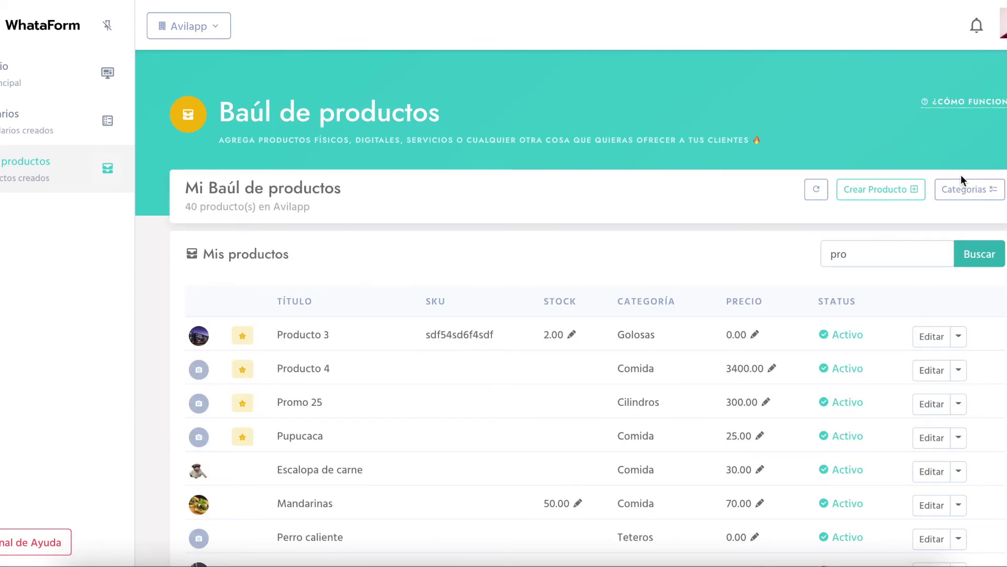
click(983, 193)
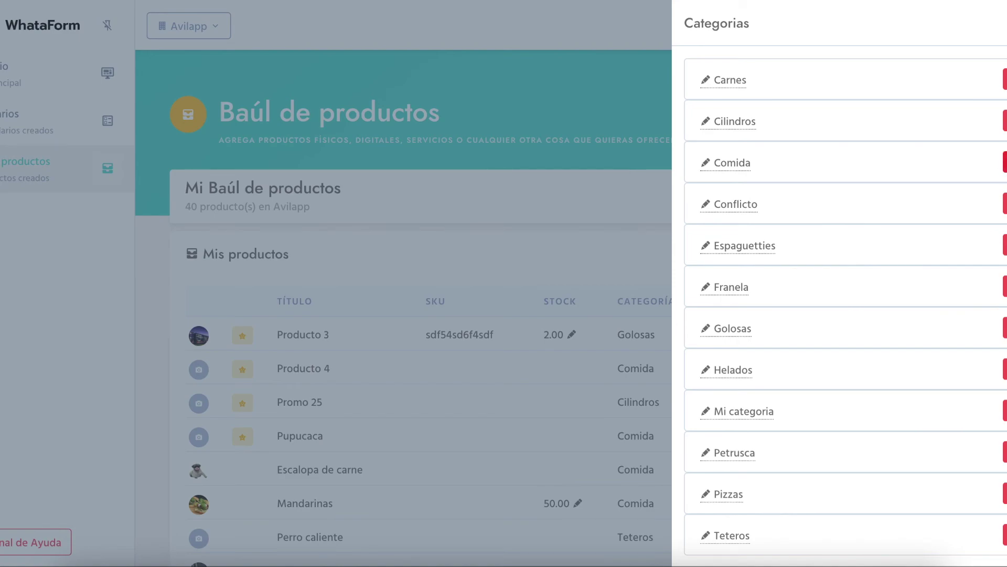
key(Escape)
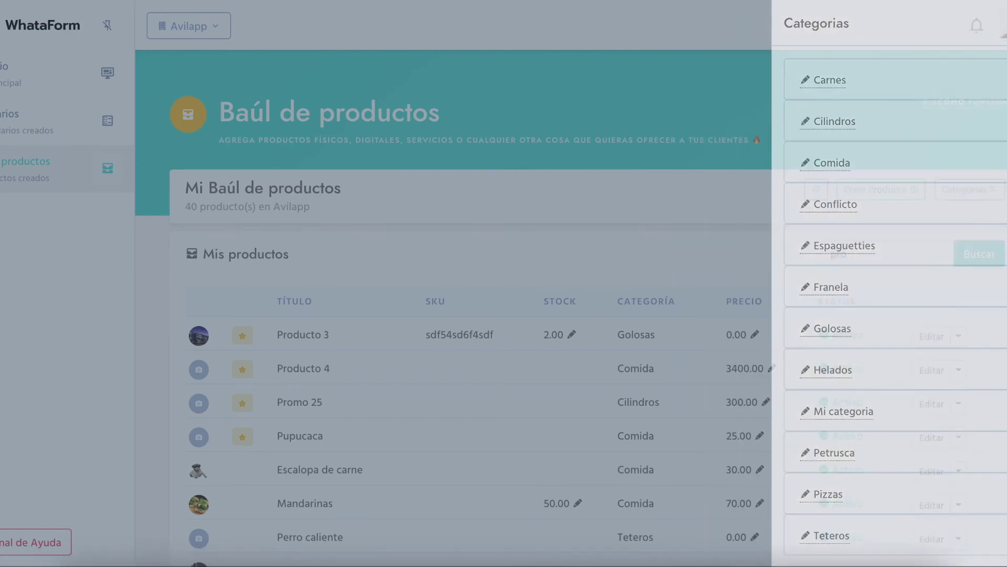
click(971, 185)
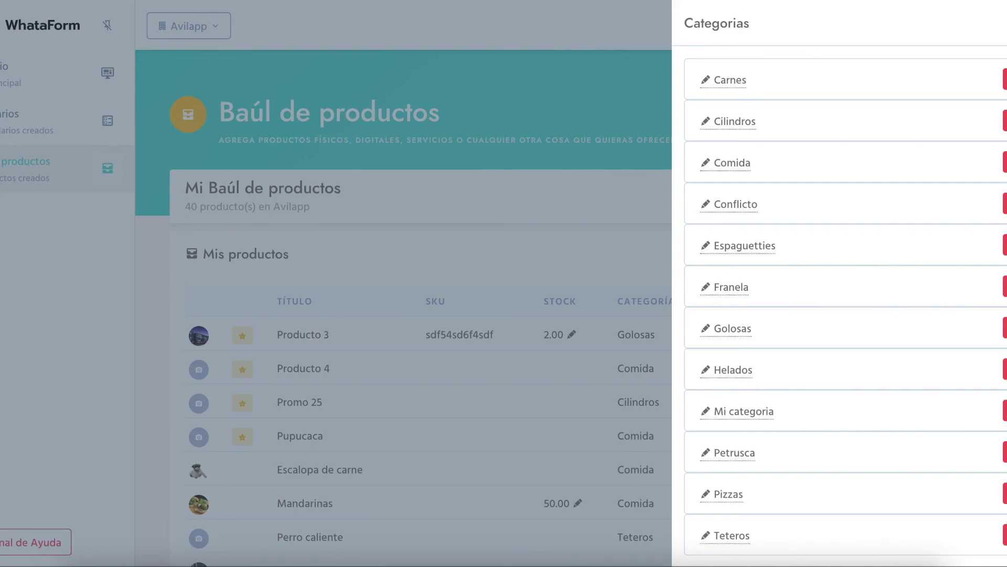
key(Escape)
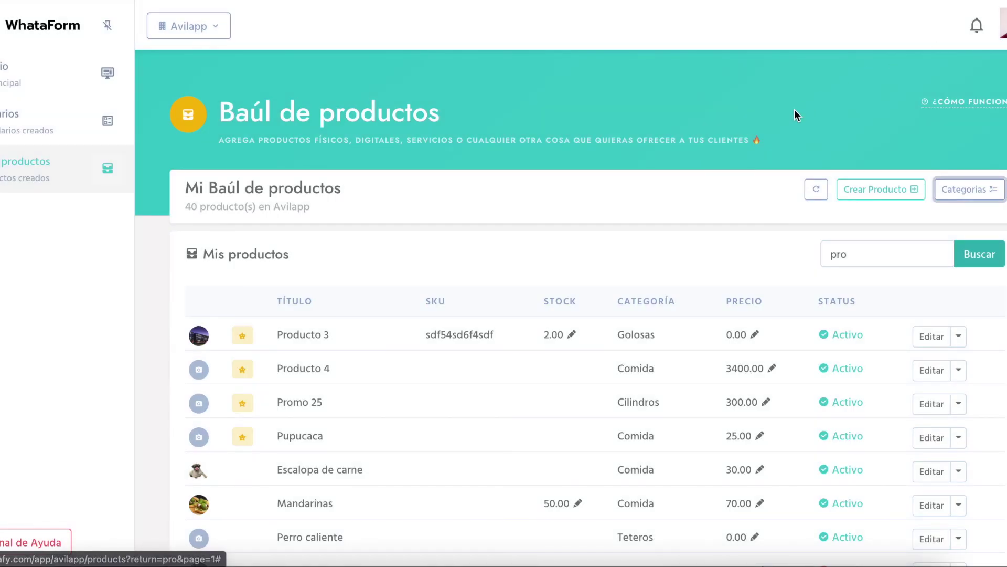